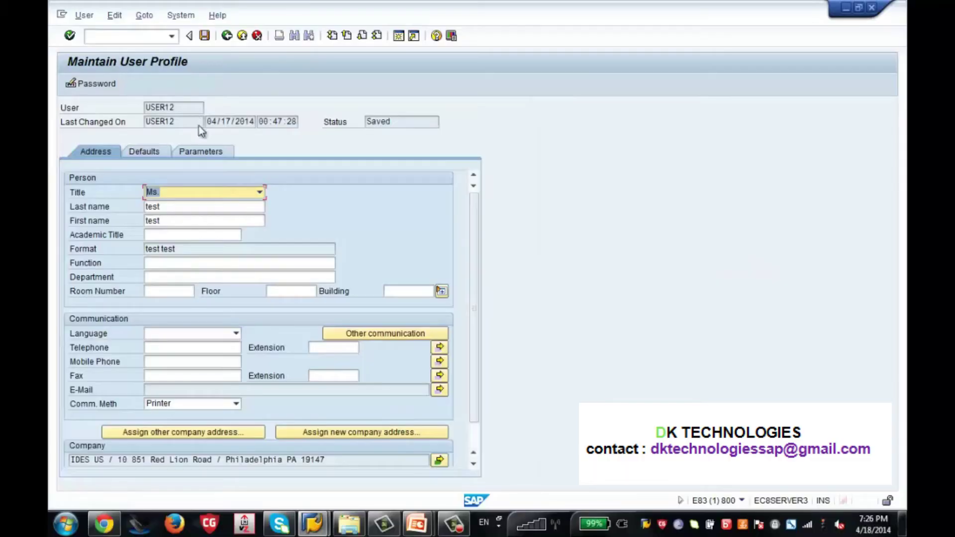
Set the UGR parameter value to 86 in the user profile and save the profile.
{"action": "left_click", "coordinate": [210, 155]}
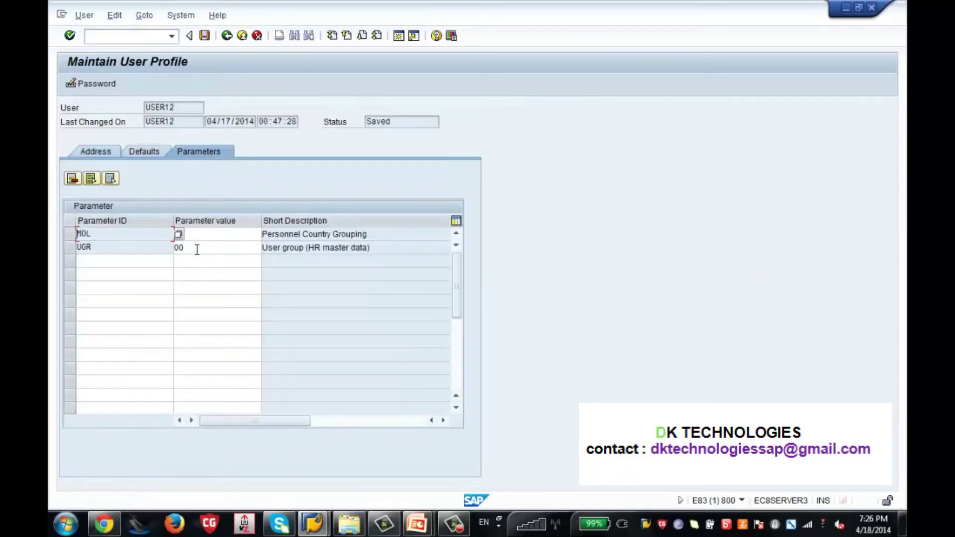
{"action": "left_click", "coordinate": [197, 249]}
{"action": "key", "text": "BackSpace"}
{"action": "key", "text": "BackSpace"}
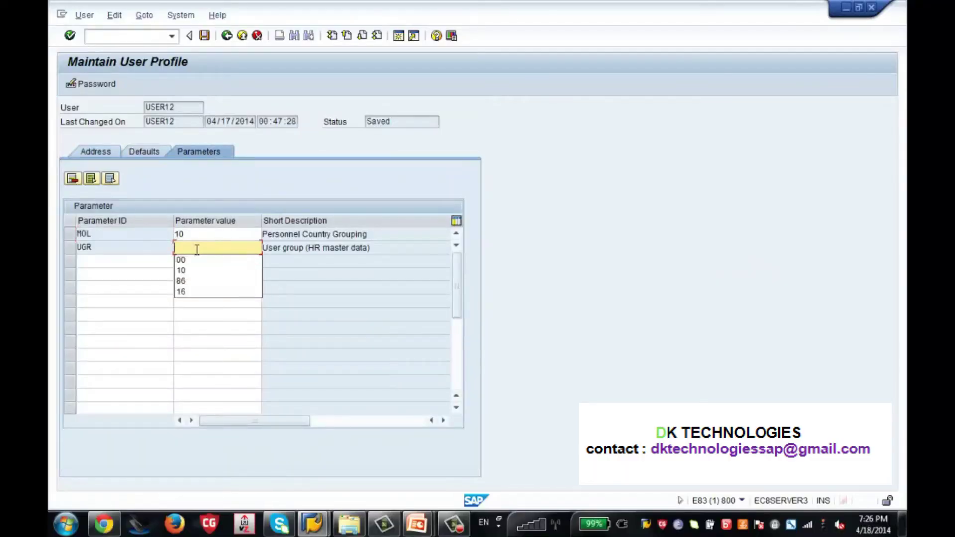
{"action": "type", "text": "86"}
{"action": "key", "text": "Return"}
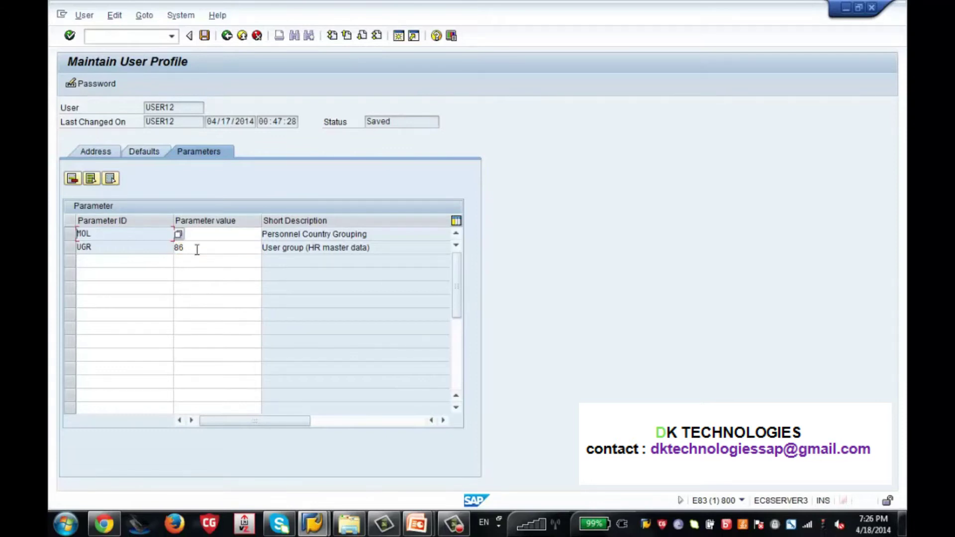
{"action": "key", "text": "ctrl+s"}
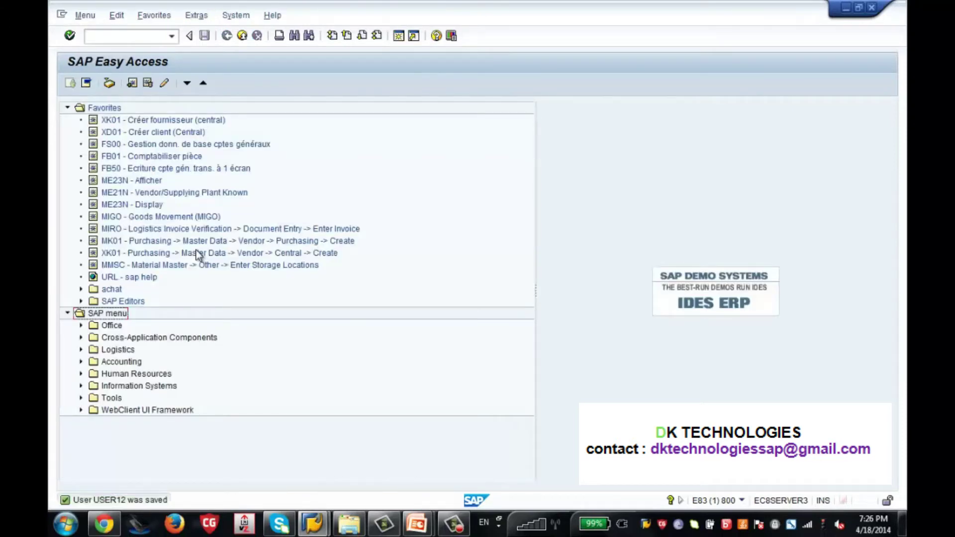
Go to the Customizing: Execute Project transaction and open the SAP Reference IMG.
{"action": "left_click", "coordinate": [126, 36]}
{"action": "type", "text": "su01"}
{"action": "key", "text": "Return"}
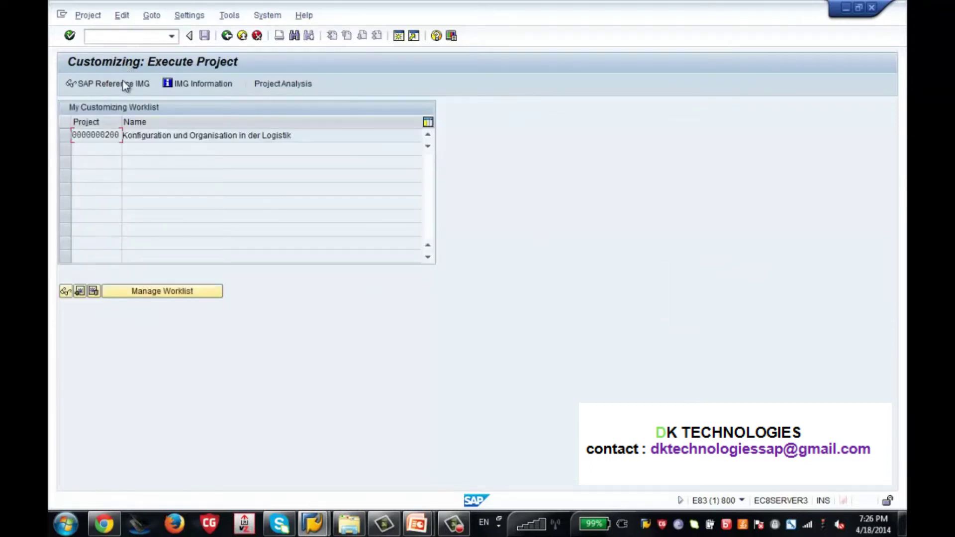
{"action": "left_click", "coordinate": [123, 83]}
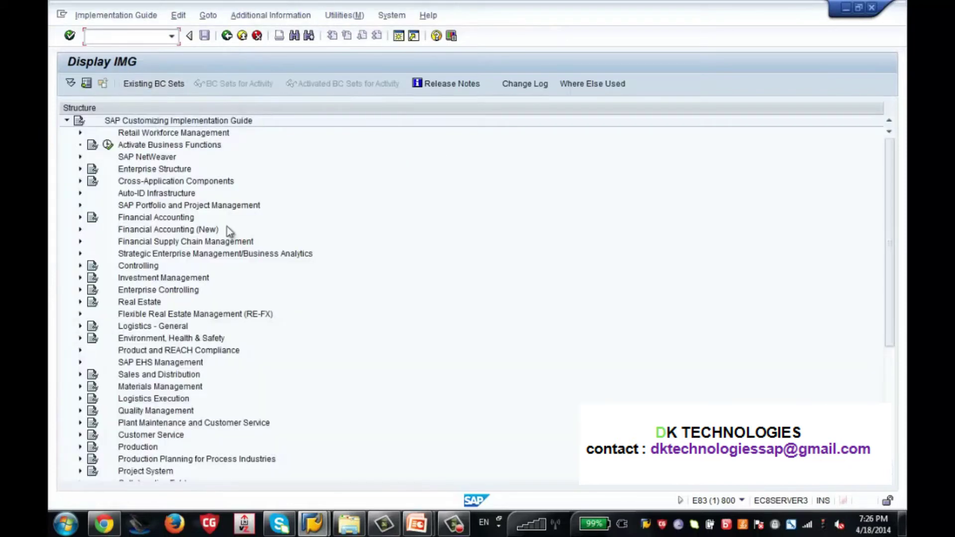
Expand the IMG structure through Personnel Management, Personnel Administration and Customizing Procedures down to Actions.
{"action": "scroll", "coordinate": [887, 304], "scroll_direction": "down", "scroll_amount": 1}
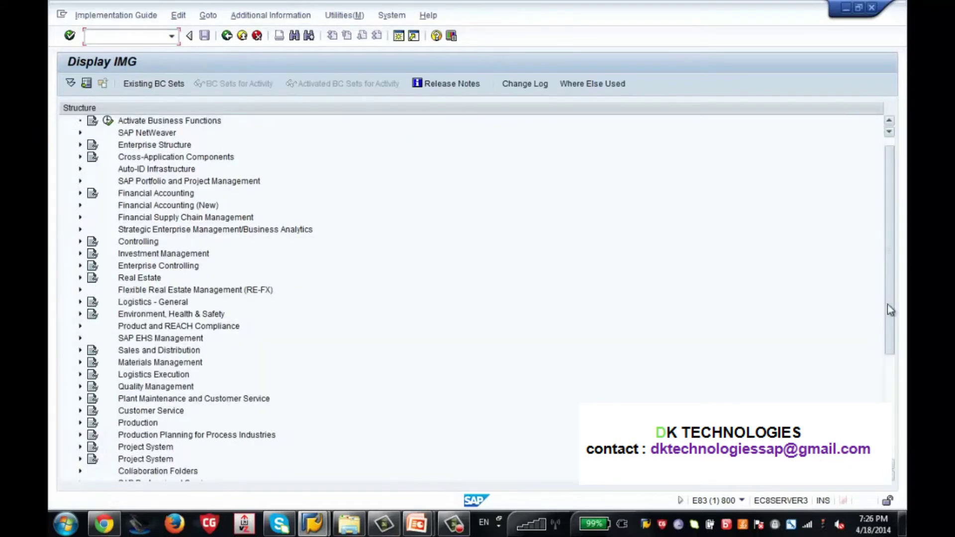
{"action": "scroll", "coordinate": [891, 310], "scroll_direction": "down", "scroll_amount": 4}
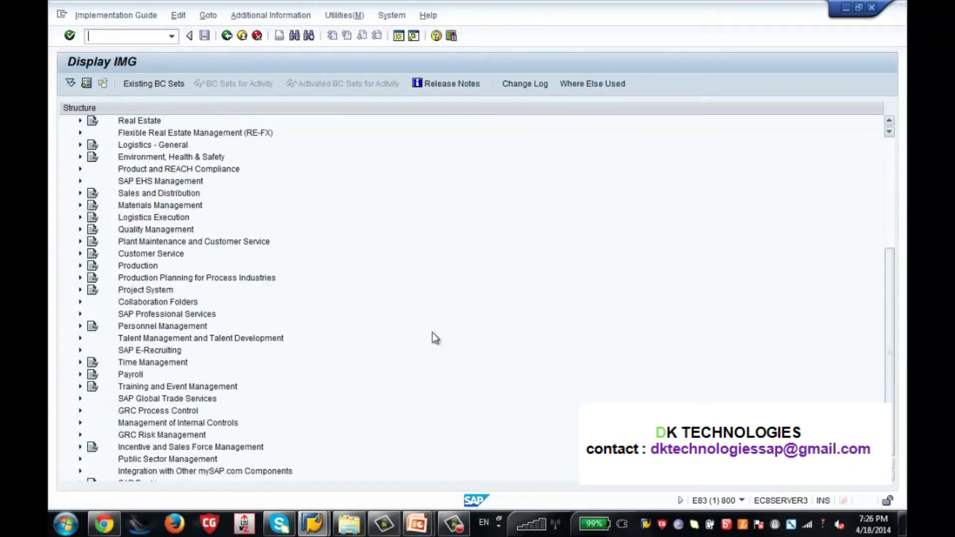
{"action": "left_click", "coordinate": [79, 326]}
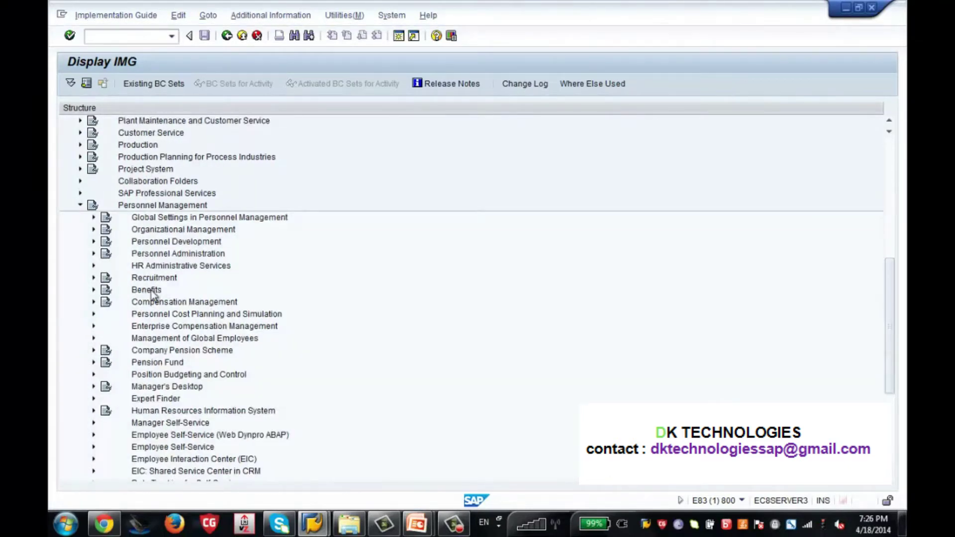
{"action": "left_click", "coordinate": [93, 253]}
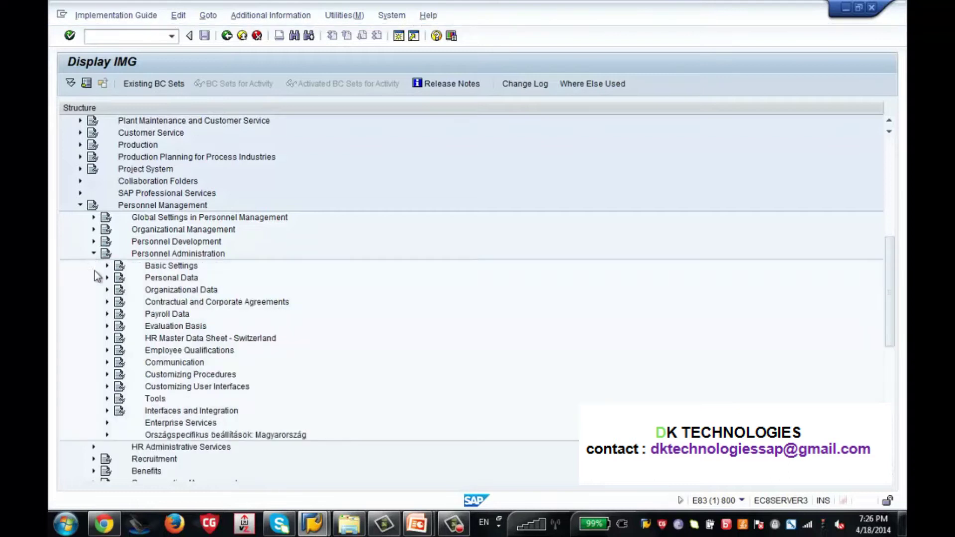
{"action": "left_click", "coordinate": [108, 376]}
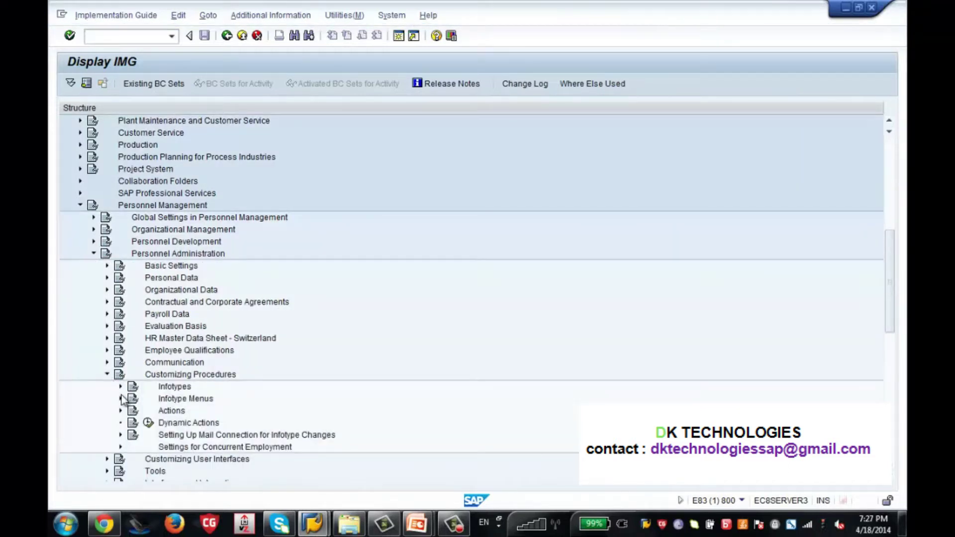
{"action": "left_click", "coordinate": [120, 411]}
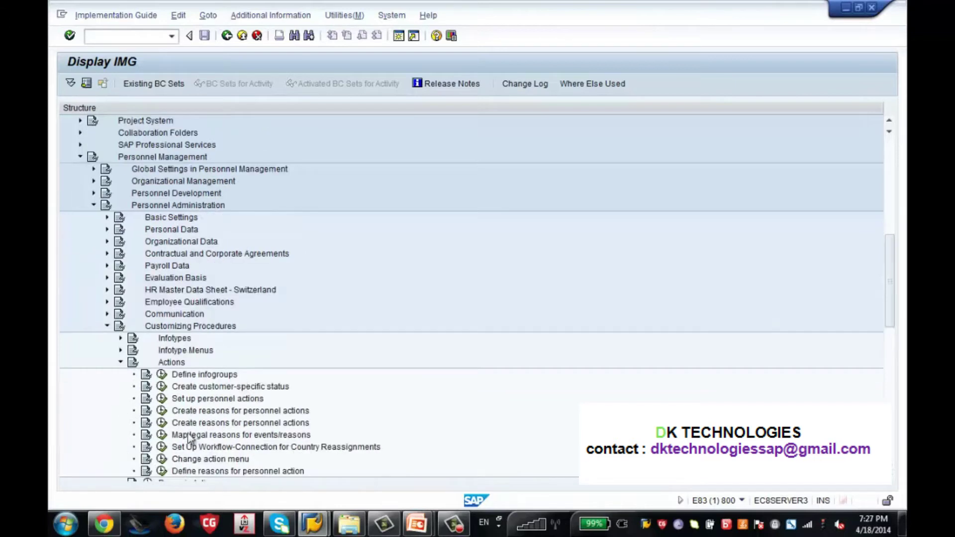
Open the first "Create reasons for personnel actions" activity under Actions.
{"action": "left_click", "coordinate": [208, 379]}
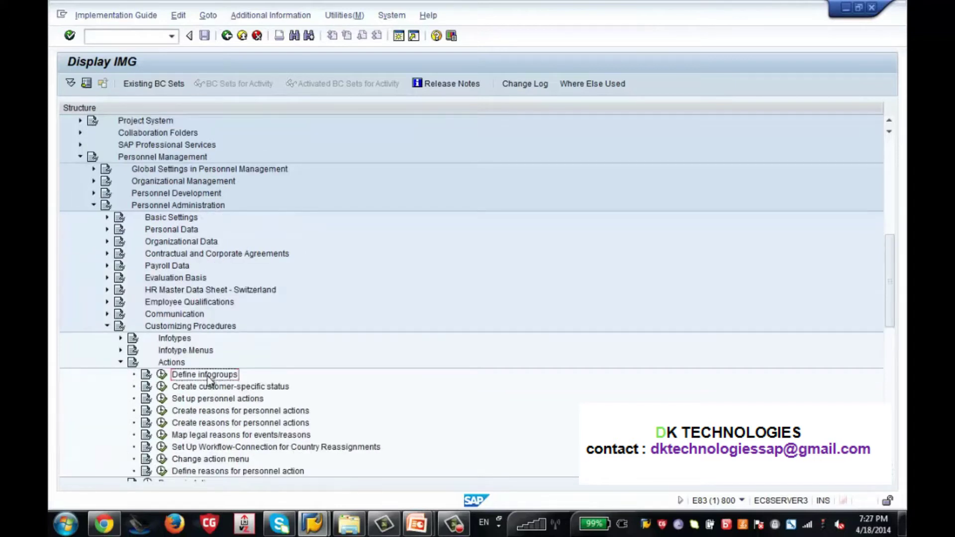
{"action": "left_click", "coordinate": [217, 401]}
{"action": "left_click", "coordinate": [208, 460]}
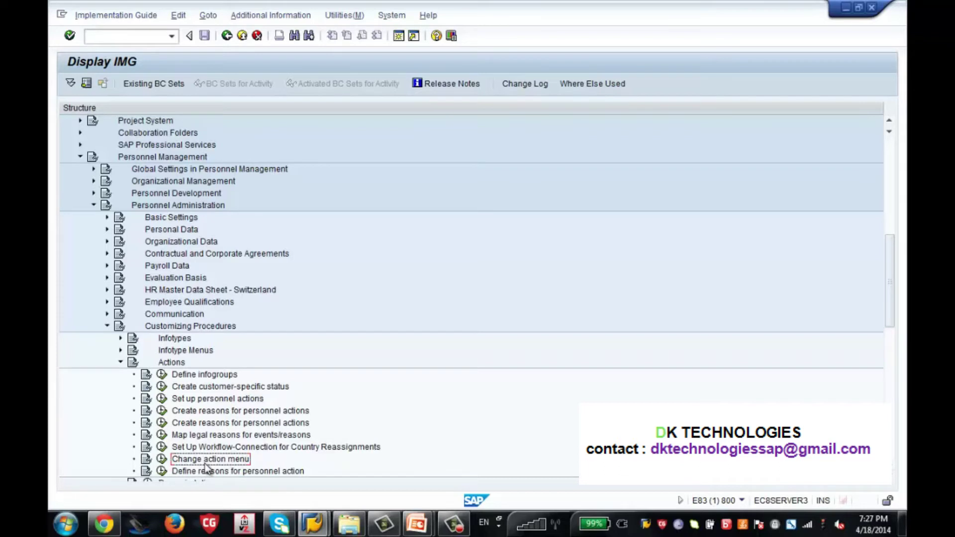
{"action": "left_click", "coordinate": [161, 411]}
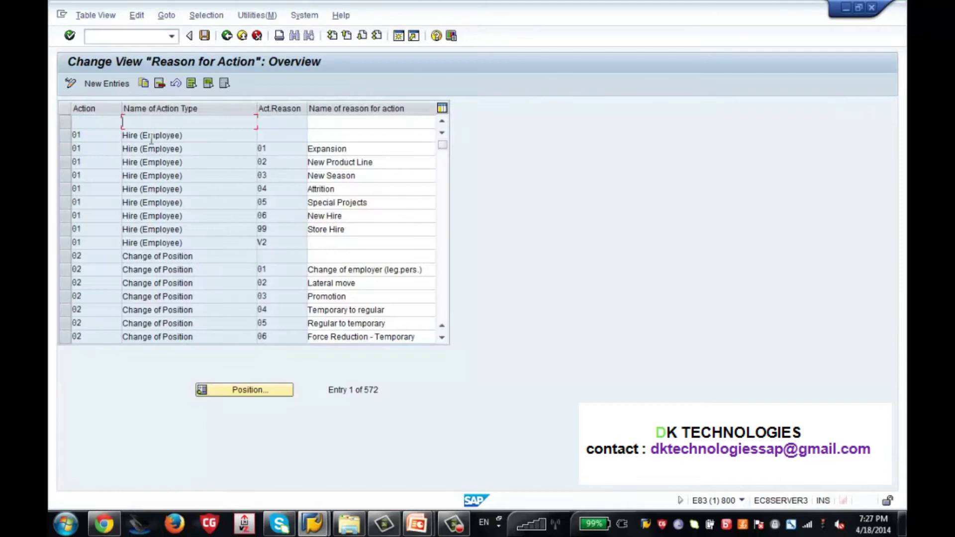
Add a new reason entry with action ZT, action reason ZH and the reason name "Zenith Hire USA".
{"action": "left_click", "coordinate": [102, 86]}
{"action": "type", "text": "ZT"}
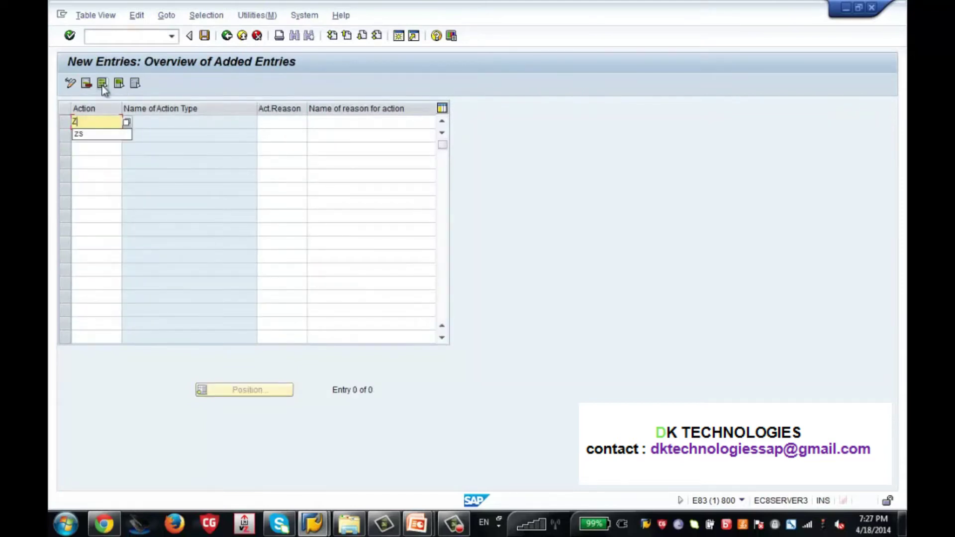
{"action": "left_click", "coordinate": [294, 123]}
{"action": "type", "text": "ZH"}
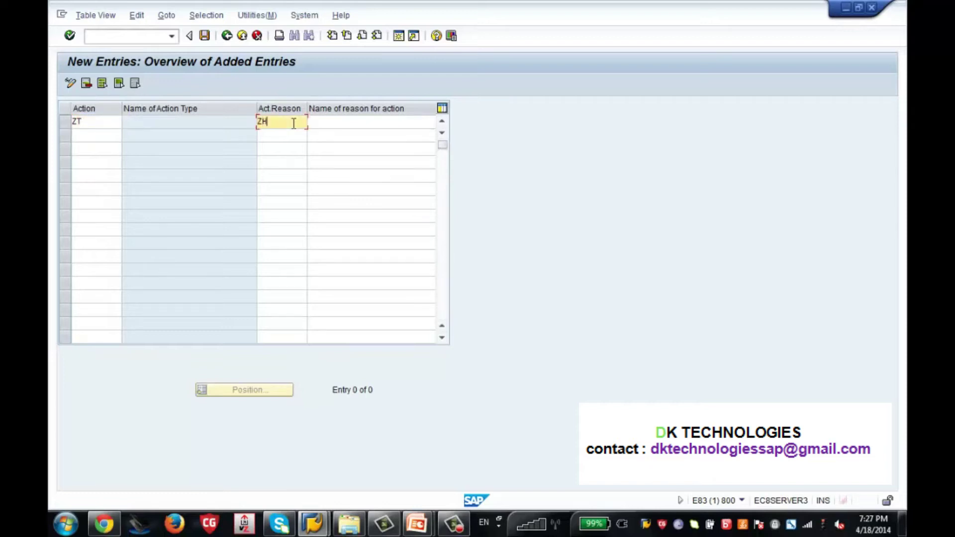
{"action": "key", "text": "Tab"}
{"action": "type", "text": "Zenit"}
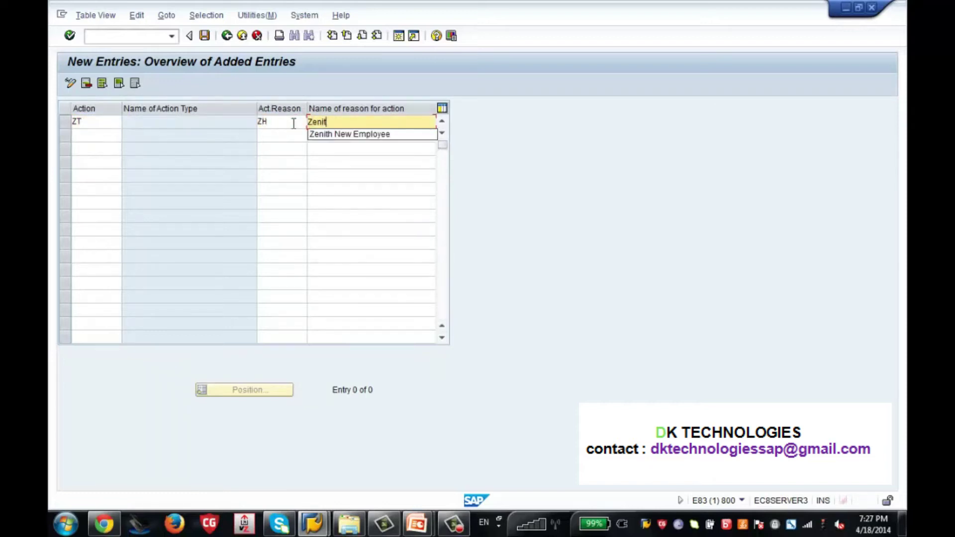
{"action": "type", "text": "h Hire"}
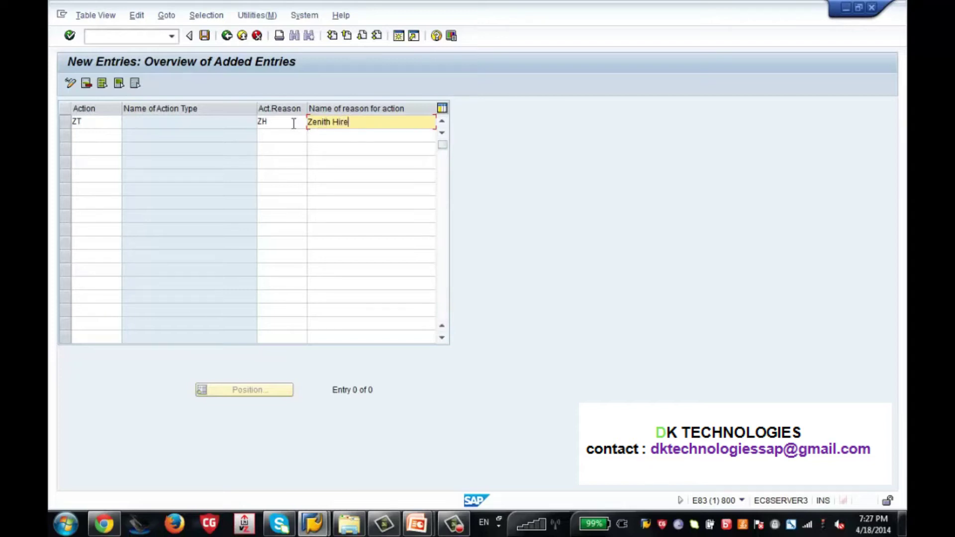
{"action": "type", "text": " USA"}
{"action": "key", "text": "Return"}
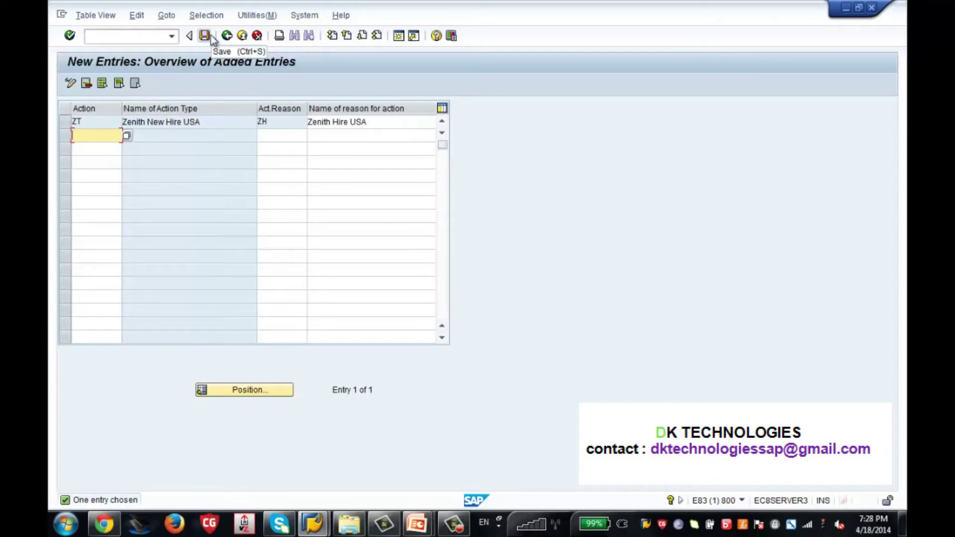
Save the new action reason with the proposed customizing request and return to the IMG structure.
{"action": "left_click", "coordinate": [204, 36]}
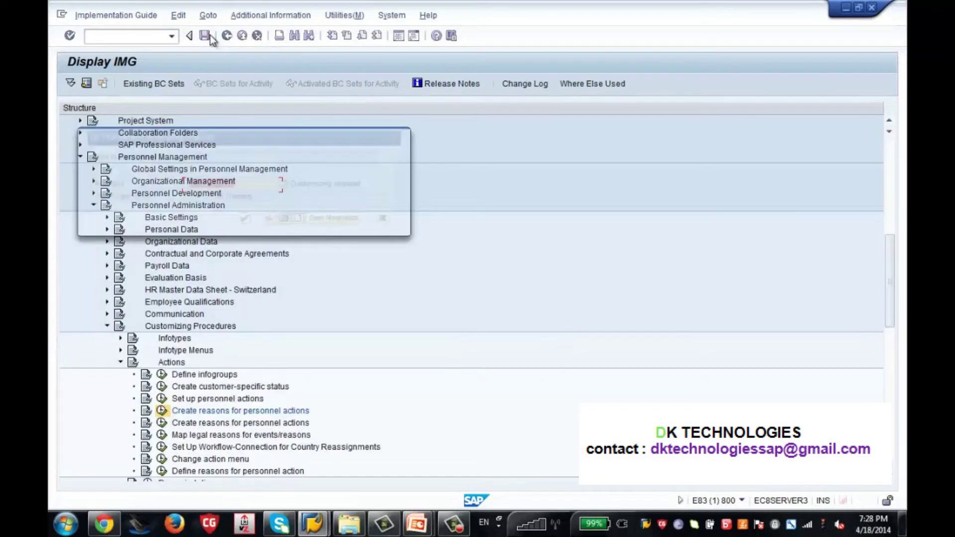
{"action": "left_click", "coordinate": [244, 223]}
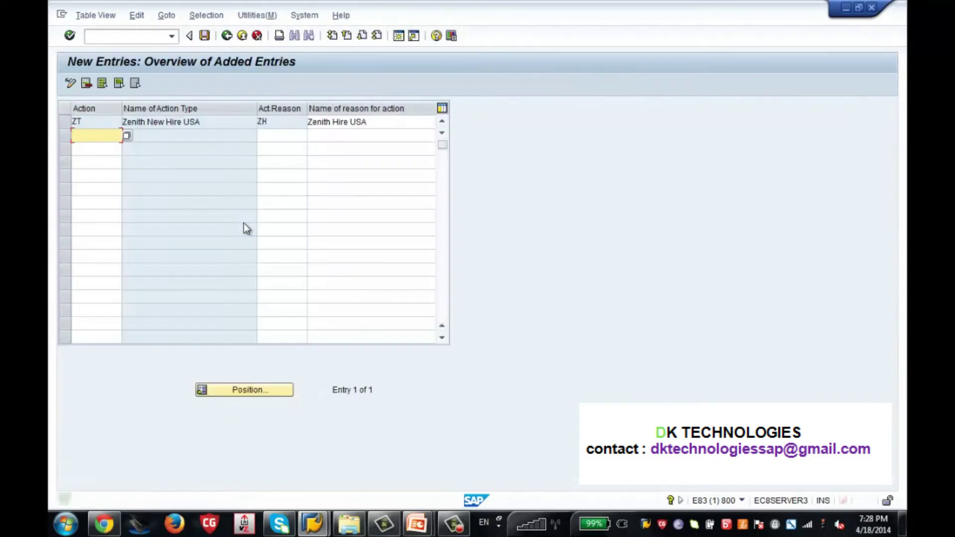
{"action": "left_click", "coordinate": [226, 37]}
{"action": "left_click", "coordinate": [227, 37]}
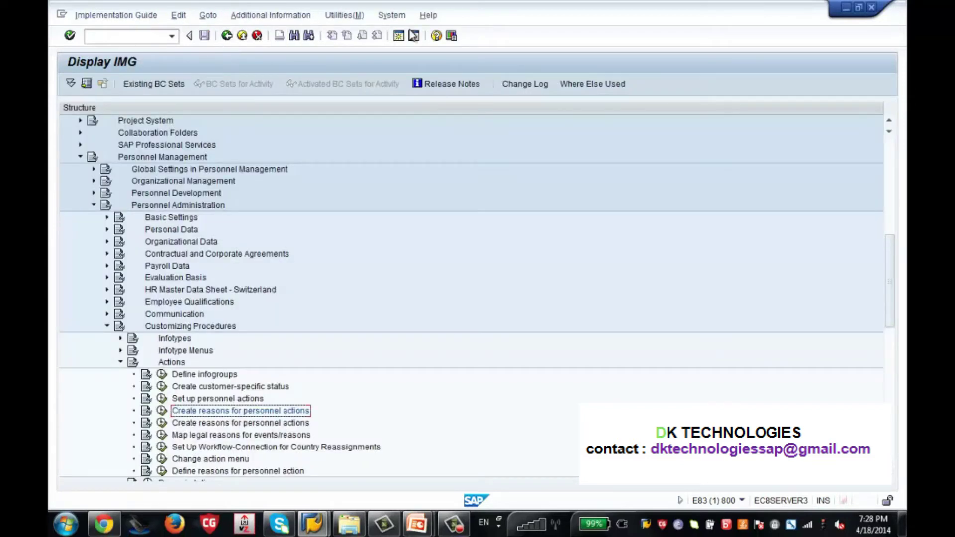
Create a new session and open HR master data maintenance with transaction pa30.
{"action": "left_click", "coordinate": [399, 38]}
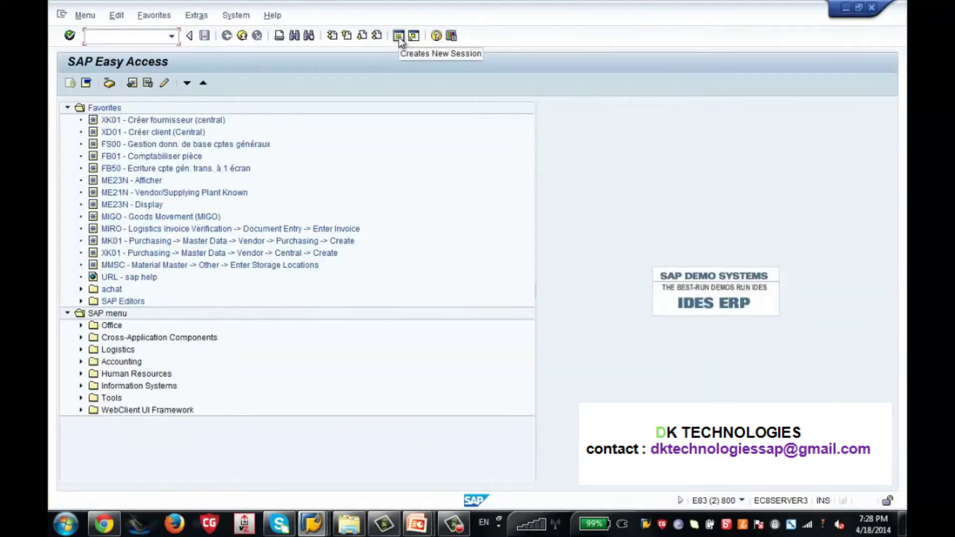
{"action": "type", "text": "pa30"}
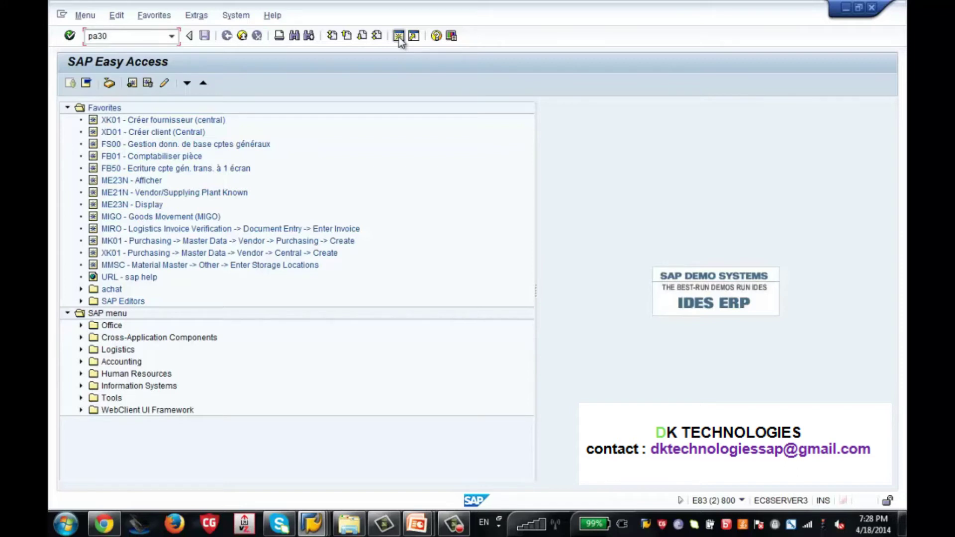
{"action": "key", "text": "Return"}
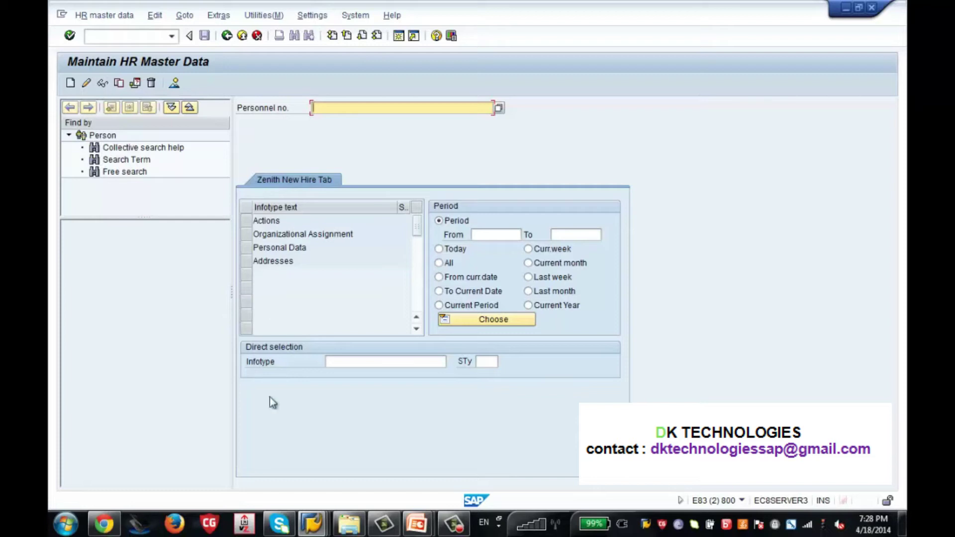
Return to the Display IMG session and open "User group dependency on menus and info groups" from the Infotype Menu activity.
{"action": "mouse_move", "coordinate": [313, 526]}
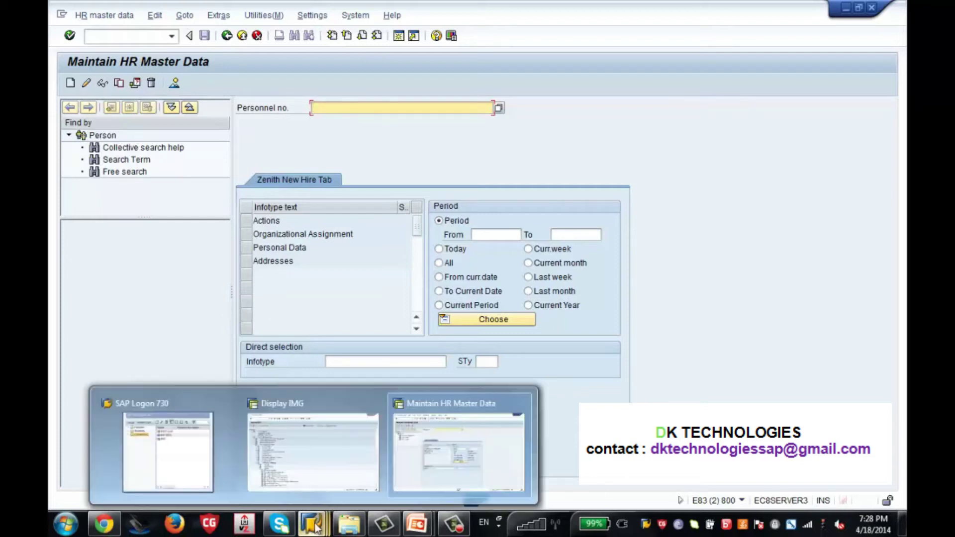
{"action": "left_click", "coordinate": [301, 464]}
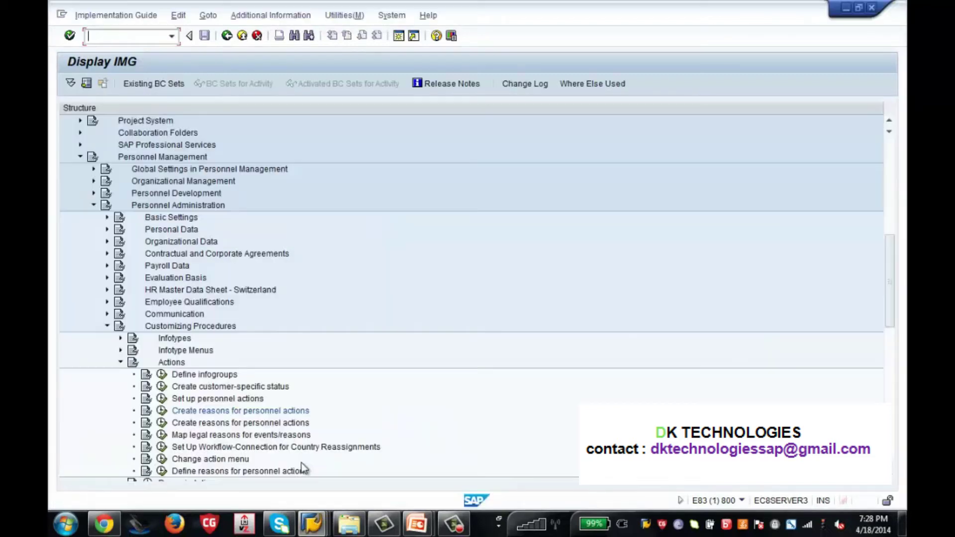
{"action": "left_click", "coordinate": [120, 362]}
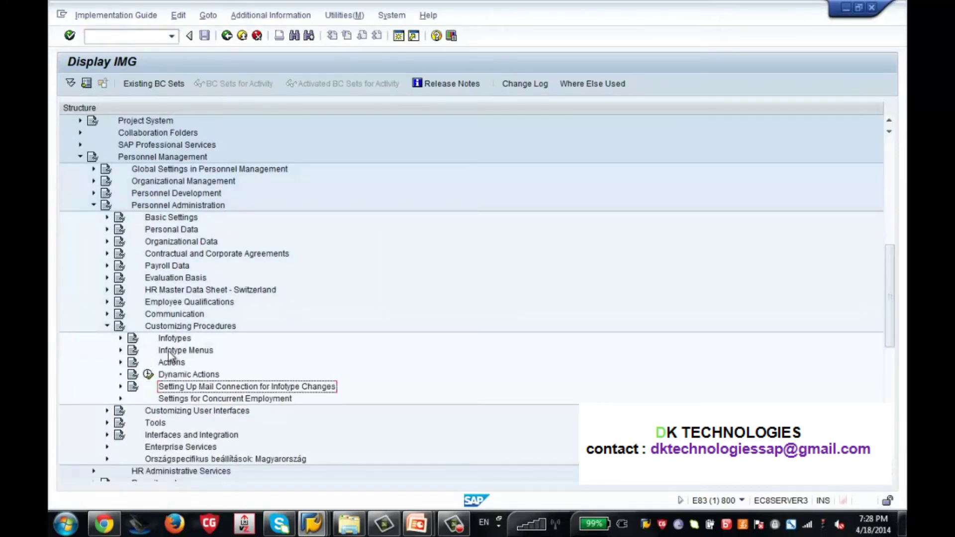
{"action": "left_click", "coordinate": [120, 351]}
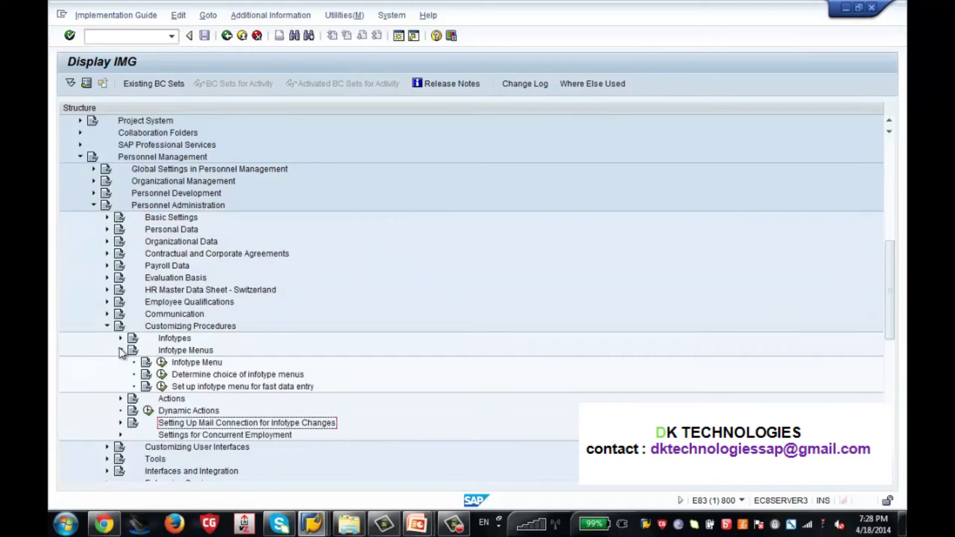
{"action": "left_click", "coordinate": [161, 363]}
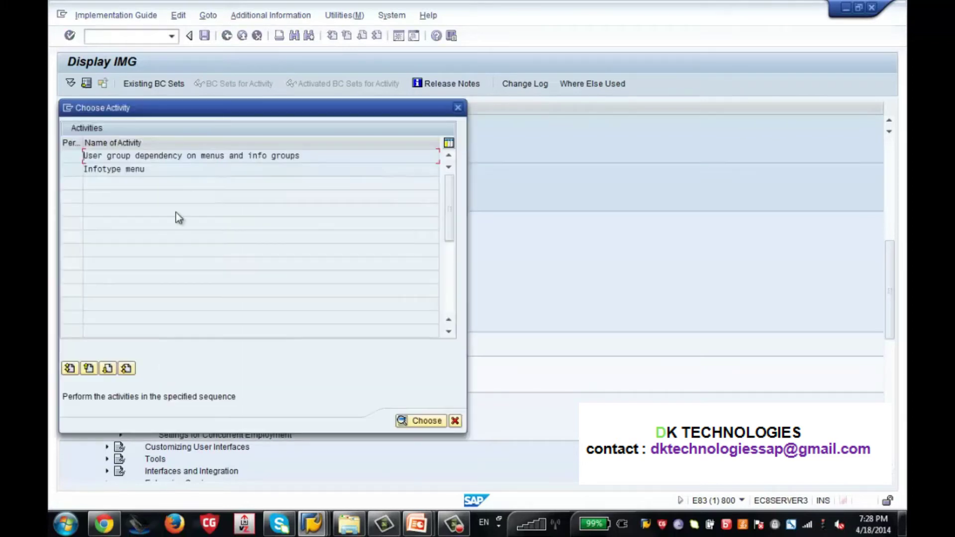
{"action": "left_click_drag", "start_coordinate": [239, 112], "coordinate": [443, 104]}
{"action": "double_click", "coordinate": [438, 137]}
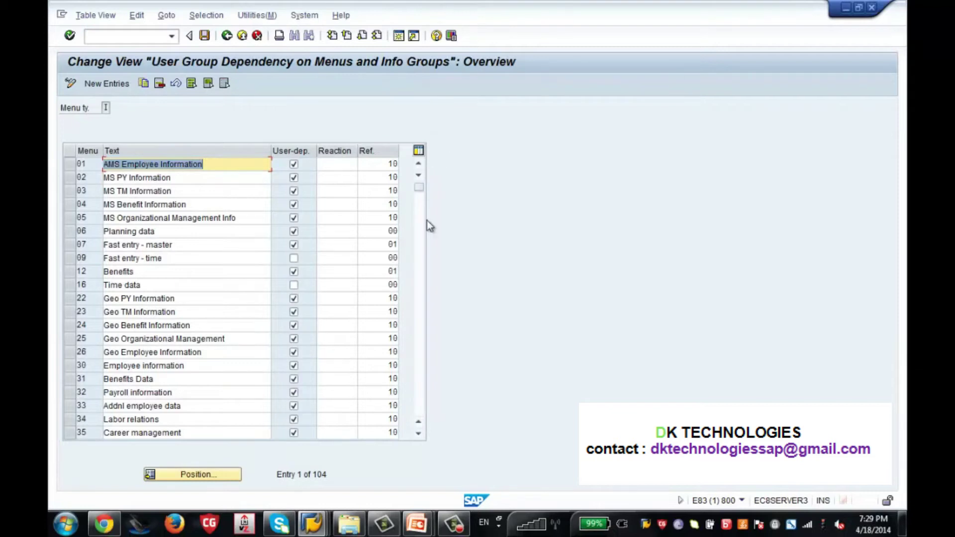
Add a user-group-dependent menu entry ZT with the text "ZSS USA" and reference user group 99.
{"action": "left_click_drag", "start_coordinate": [419, 194], "coordinate": [413, 416]}
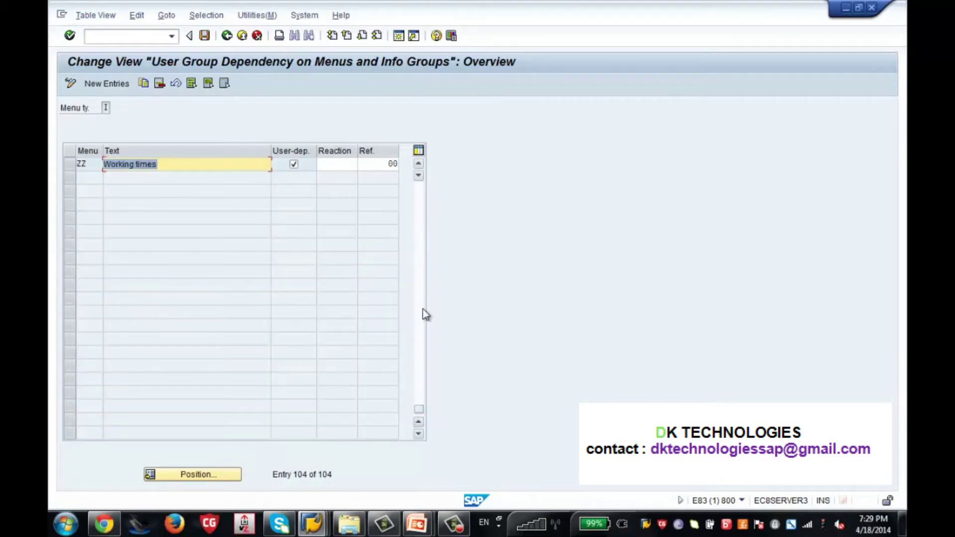
{"action": "left_click", "coordinate": [423, 309]}
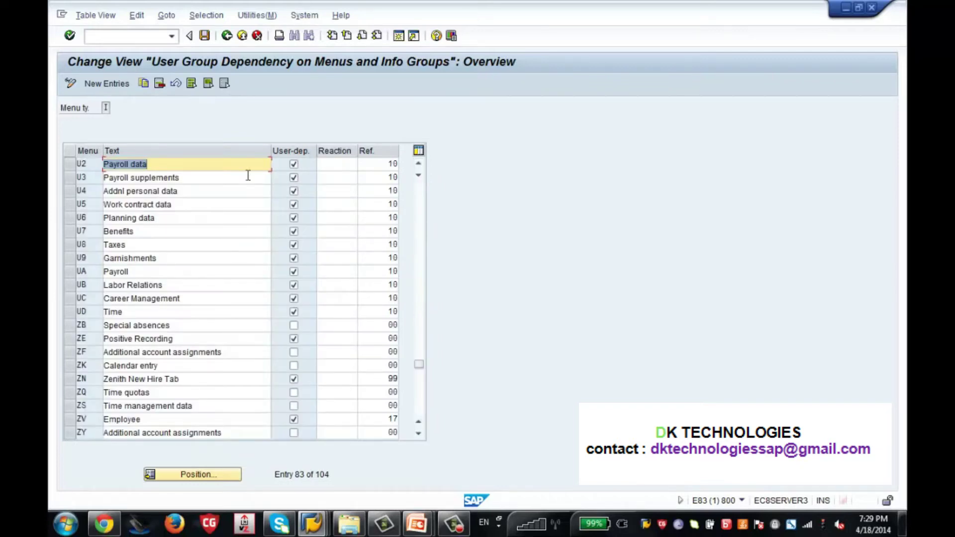
{"action": "left_click", "coordinate": [114, 82]}
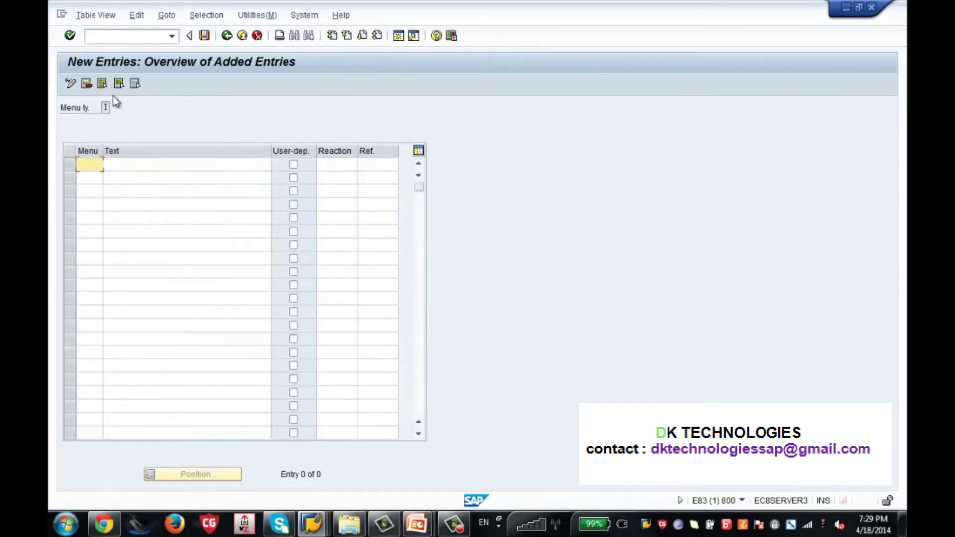
{"action": "type", "text": "ZT"}
{"action": "key", "text": "Tab"}
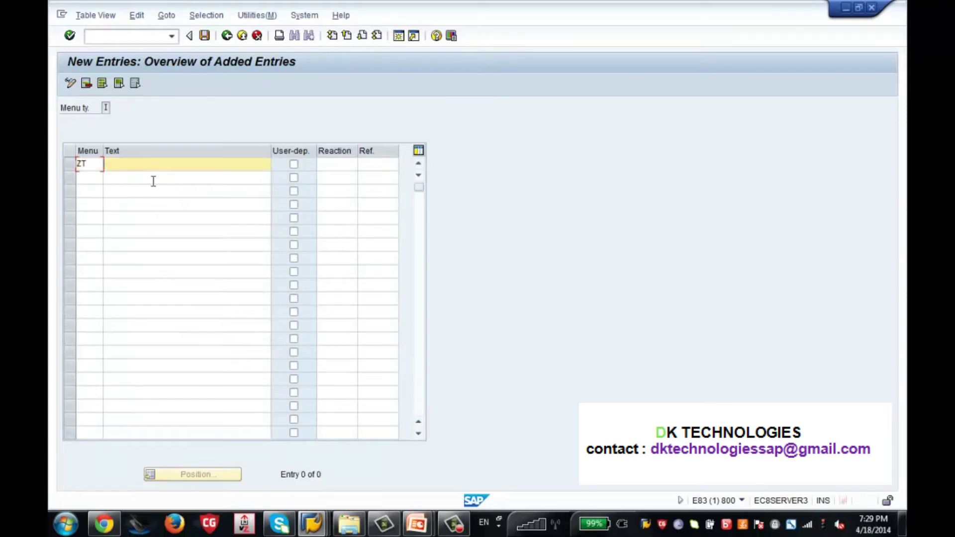
{"action": "type", "text": "Z"}
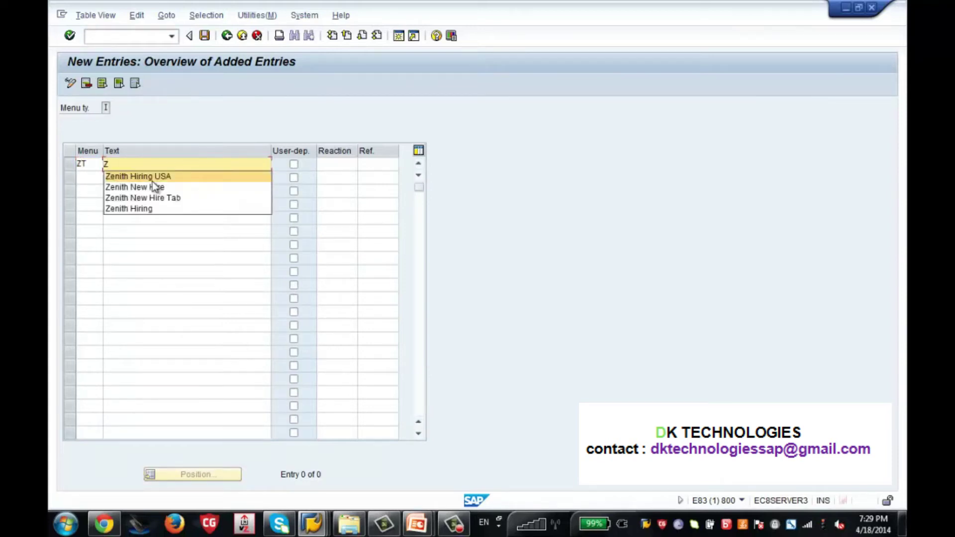
{"action": "type", "text": "SS"}
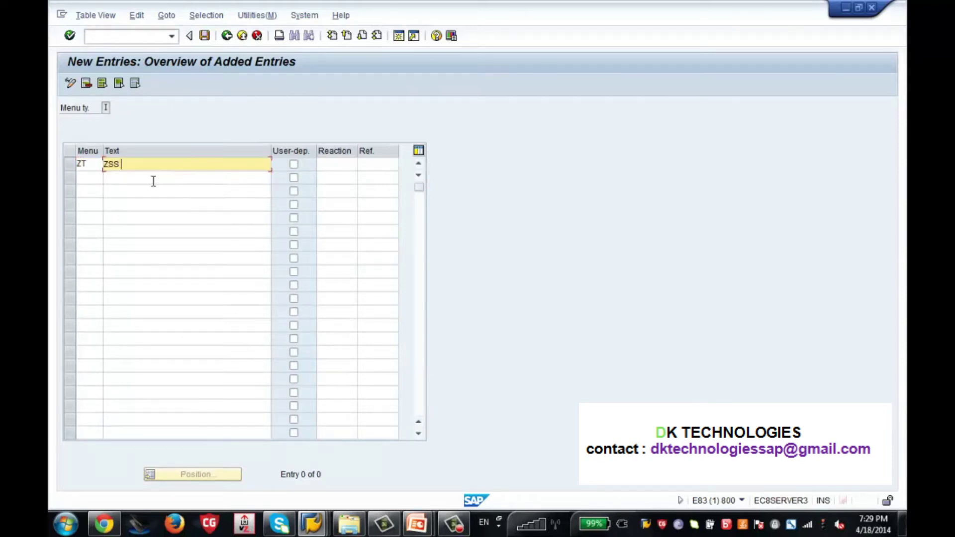
{"action": "type", "text": " USA"}
{"action": "left_click", "coordinate": [294, 165]}
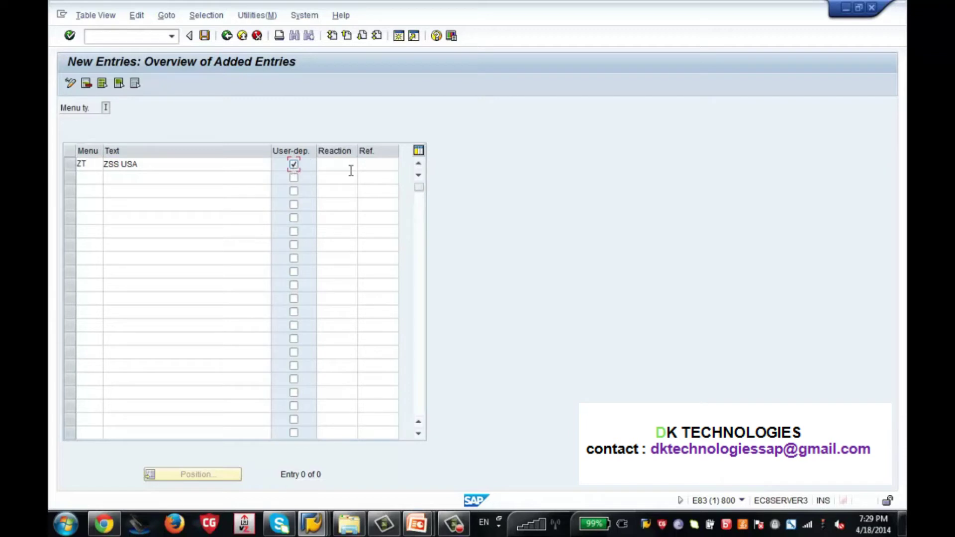
{"action": "left_click", "coordinate": [366, 168]}
{"action": "type", "text": "99"}
Save the new menu entry with the proposed customizing request and return to the activity selection.
{"action": "left_click", "coordinate": [204, 36]}
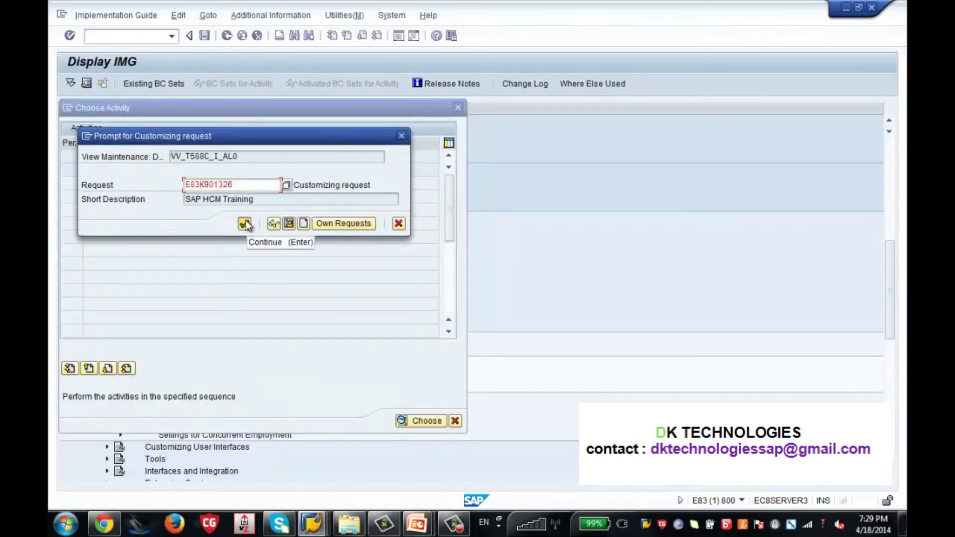
{"action": "left_click", "coordinate": [245, 222]}
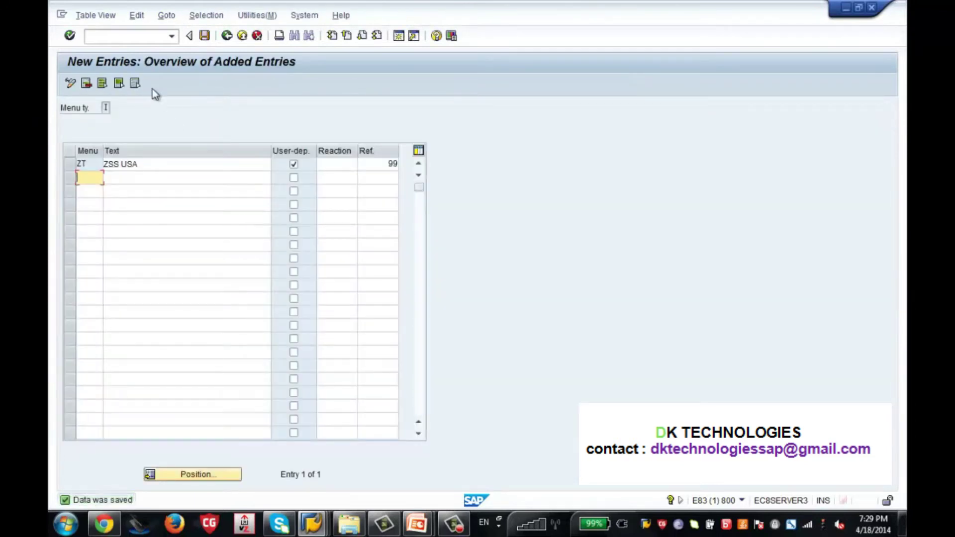
{"action": "left_click", "coordinate": [225, 38]}
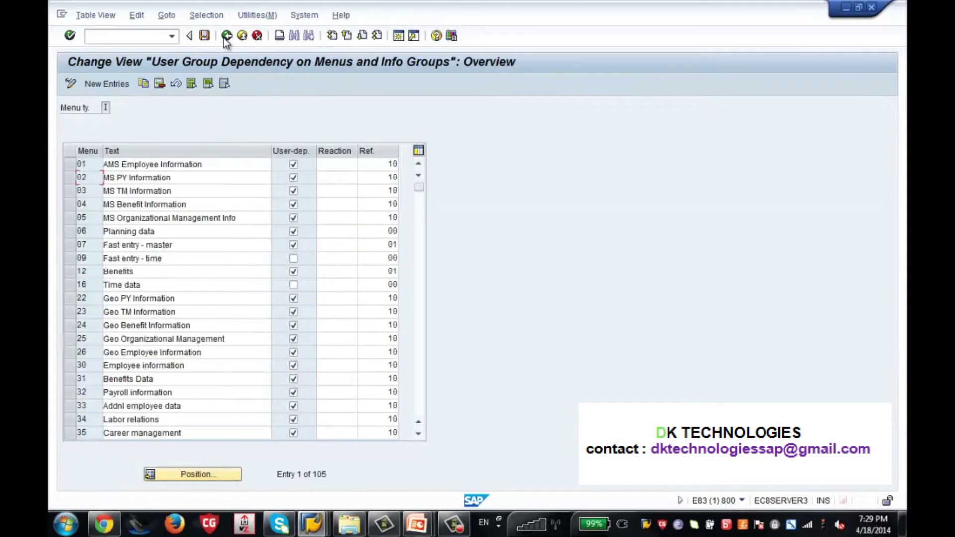
{"action": "left_click", "coordinate": [227, 35]}
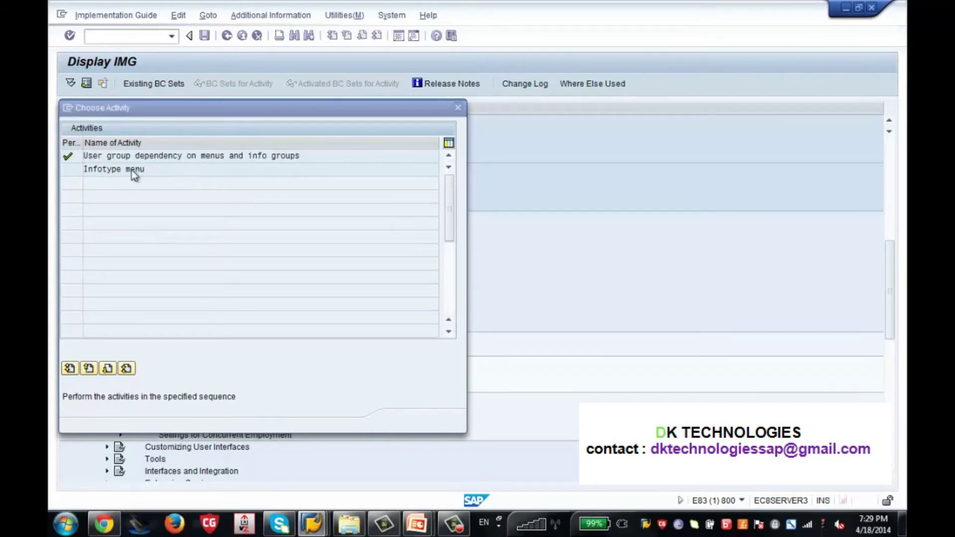
Open the "Infotype menu" activity with menu ZT as the work area.
{"action": "double_click", "coordinate": [133, 170]}
{"action": "type", "text": "ZT"}
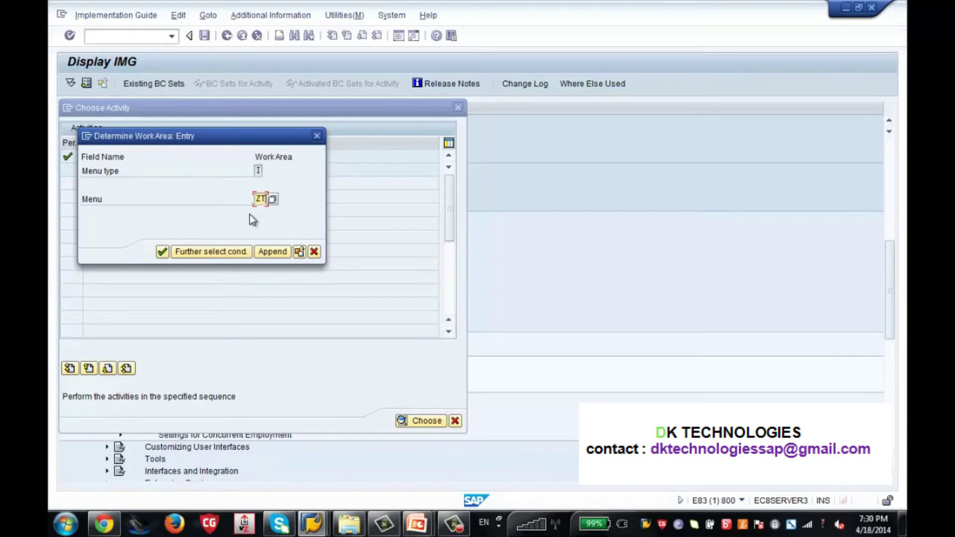
{"action": "key", "text": "Return"}
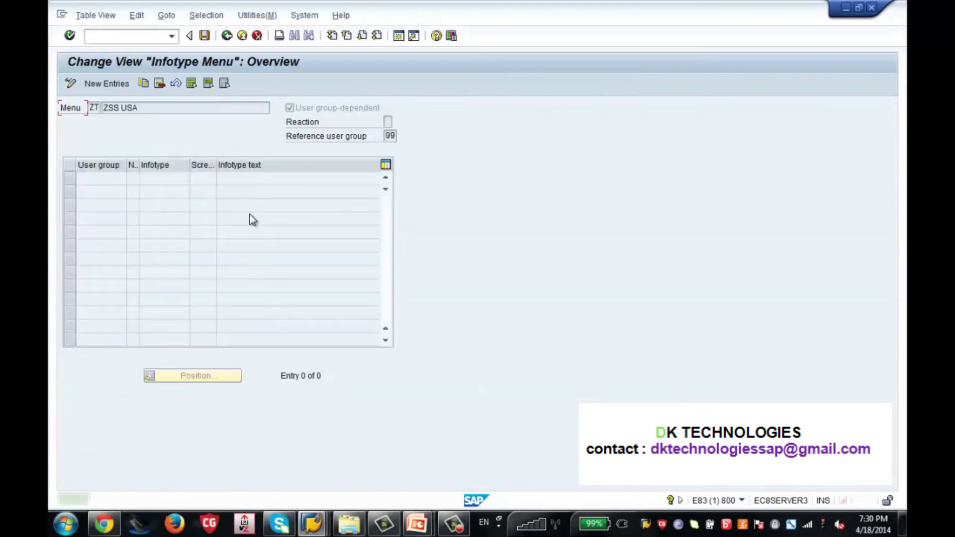
Add infotype 0000 as number 01 for user group 86, checking the existing tab in the Maintain HR Master Data session before entering the infotype.
{"action": "left_click", "coordinate": [108, 85]}
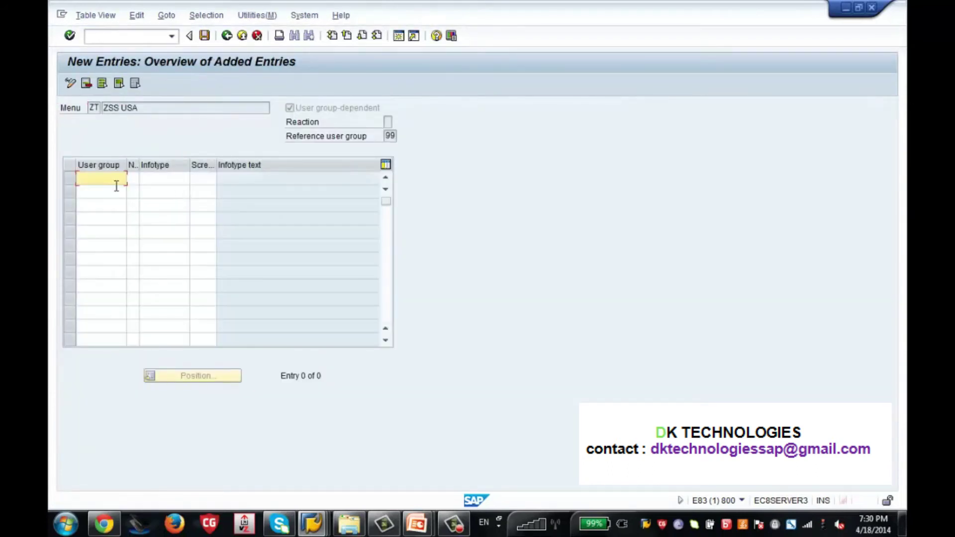
{"action": "type", "text": "86 "}
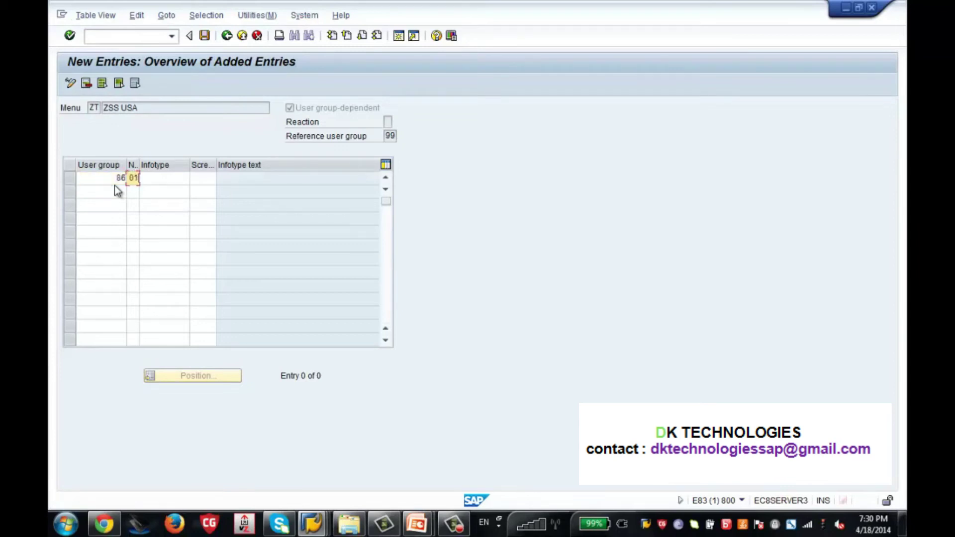
{"action": "type", "text": "01"}
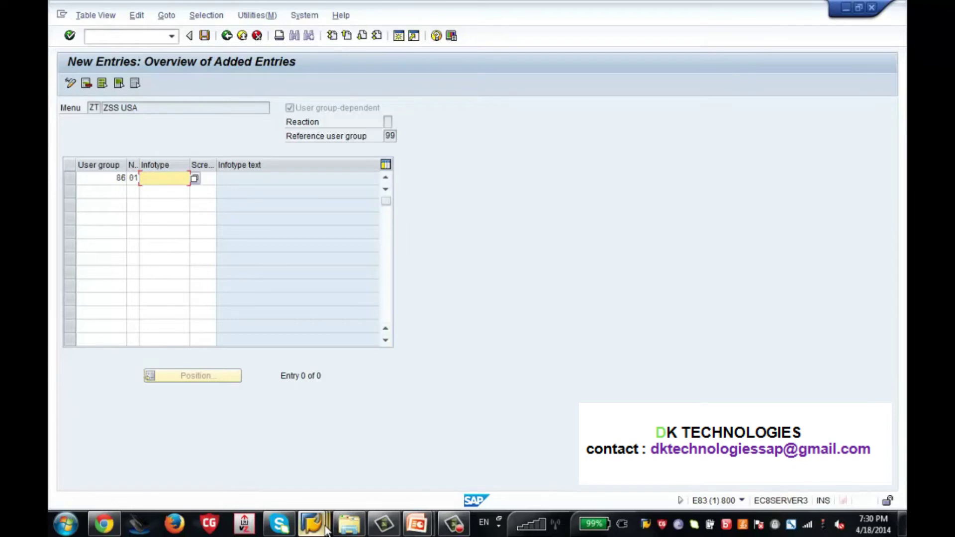
{"action": "mouse_move", "coordinate": [312, 524]}
{"action": "left_click", "coordinate": [474, 437]}
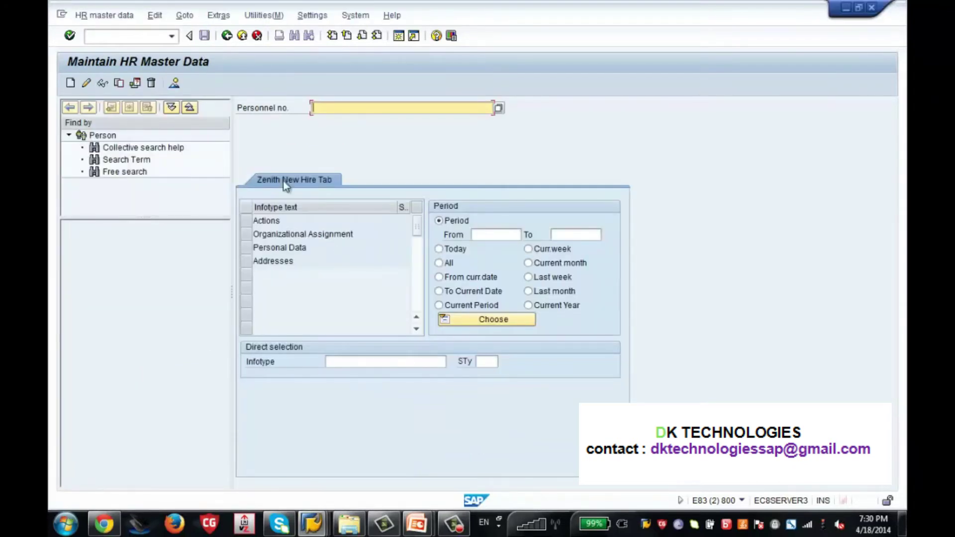
{"action": "mouse_move", "coordinate": [312, 527]}
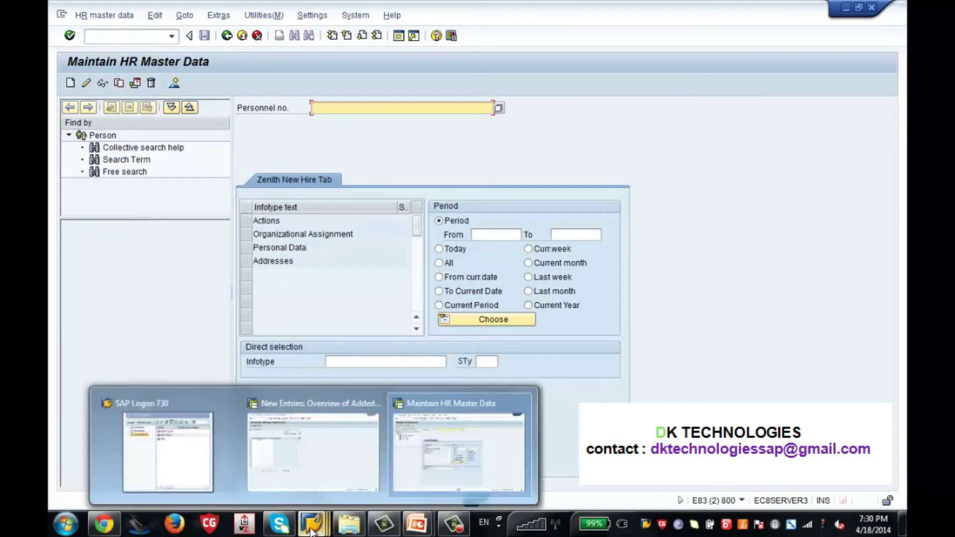
{"action": "left_click", "coordinate": [320, 485]}
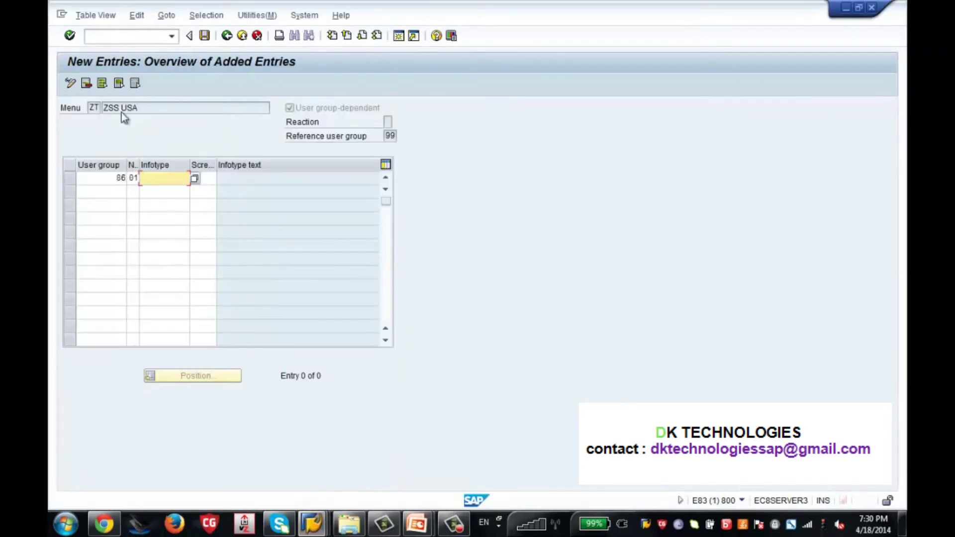
{"action": "type", "text": "0000"}
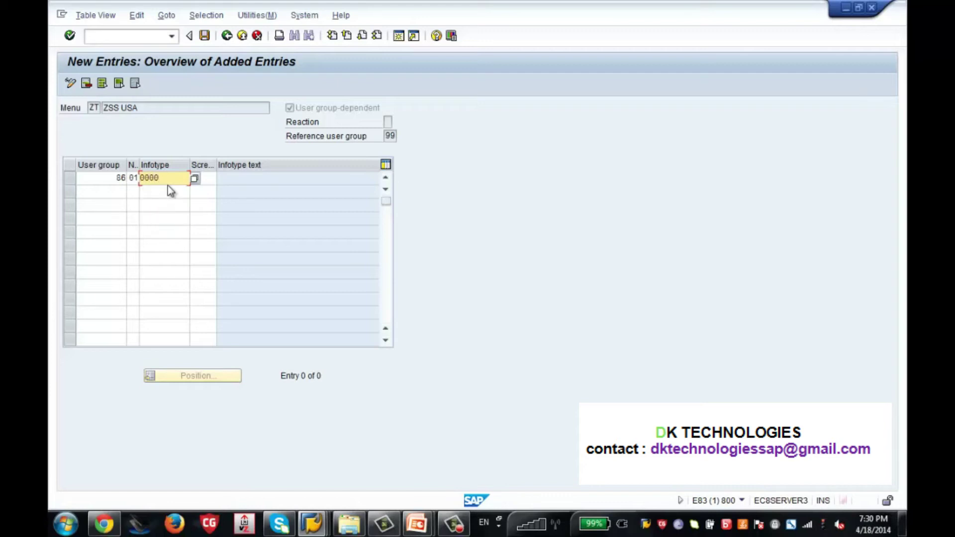
{"action": "key", "text": "Return"}
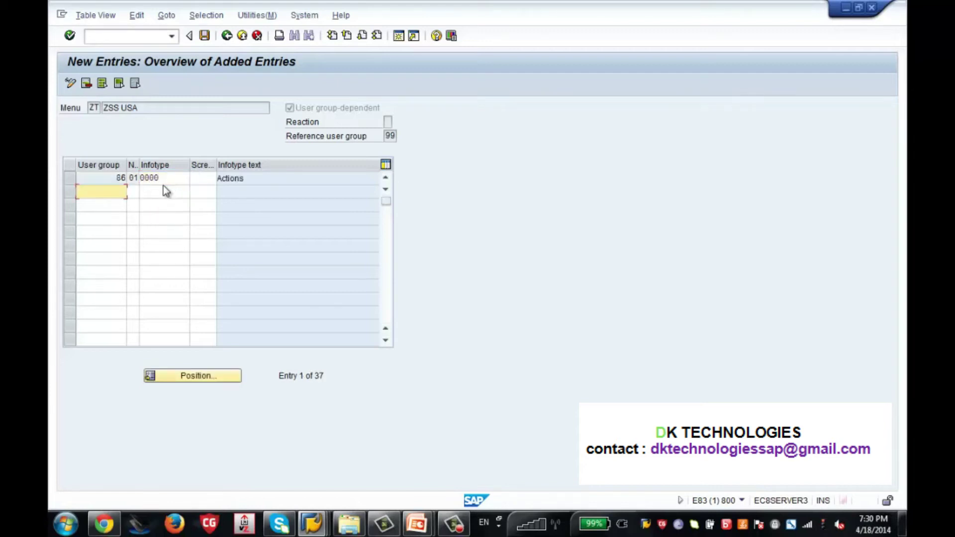
Add infotypes 0001 and 0008 to the ZT menu as numbers 02 and 03 for user group 86.
{"action": "type", "text": "86"}
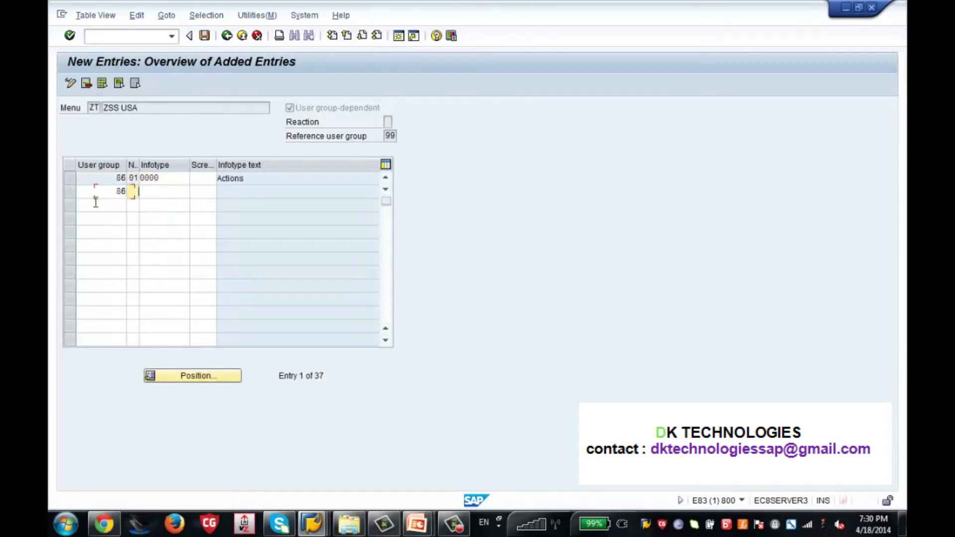
{"action": "type", "text": "02"}
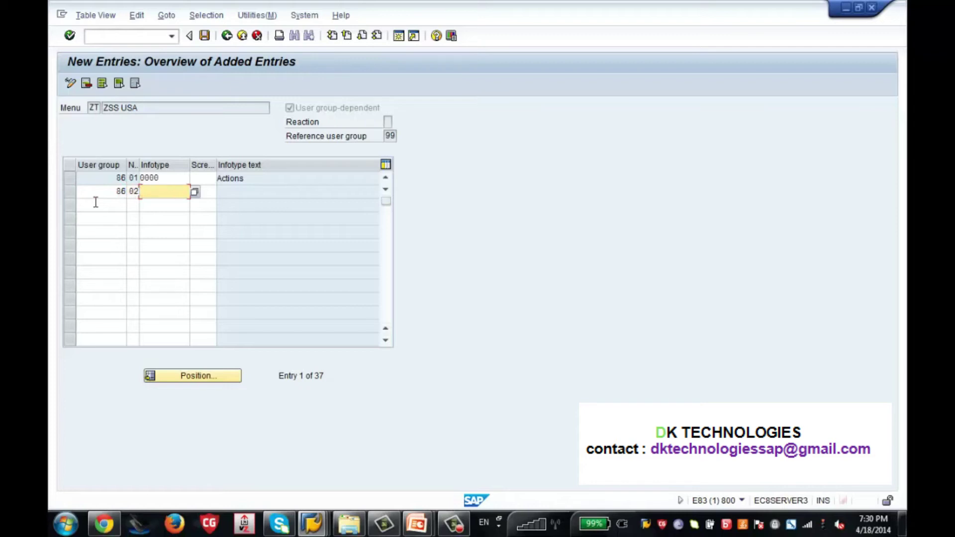
{"action": "type", "text": "0001"}
{"action": "key", "text": "Return"}
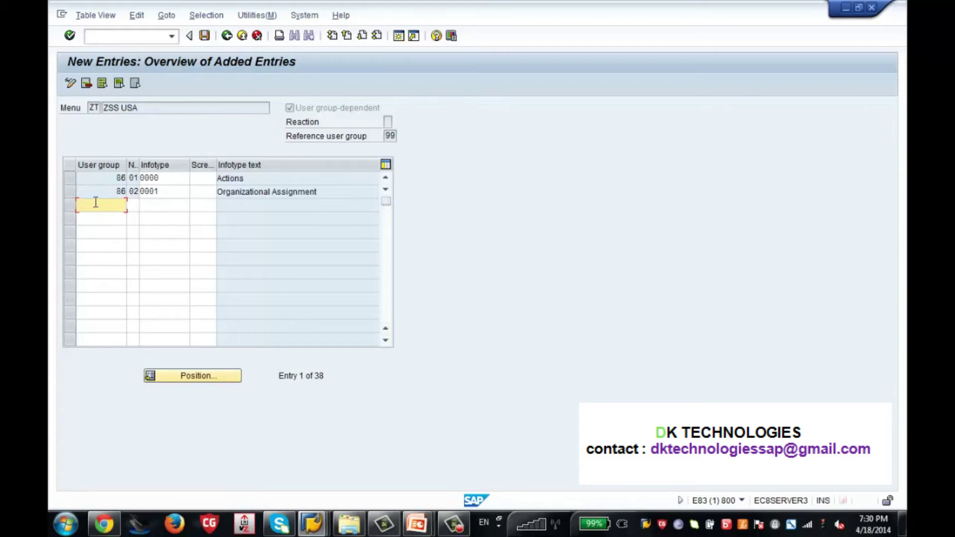
{"action": "type", "text": "86 "}
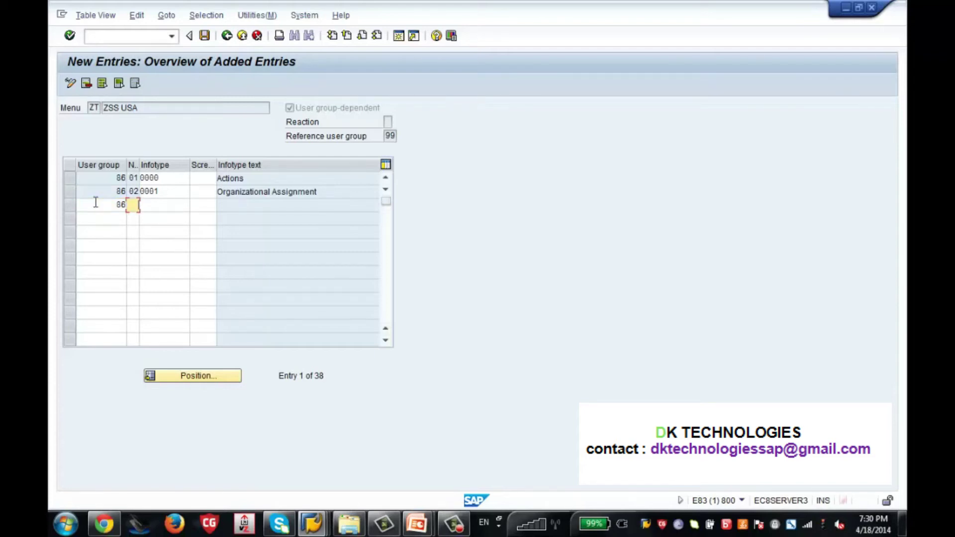
{"action": "type", "text": "03 0"}
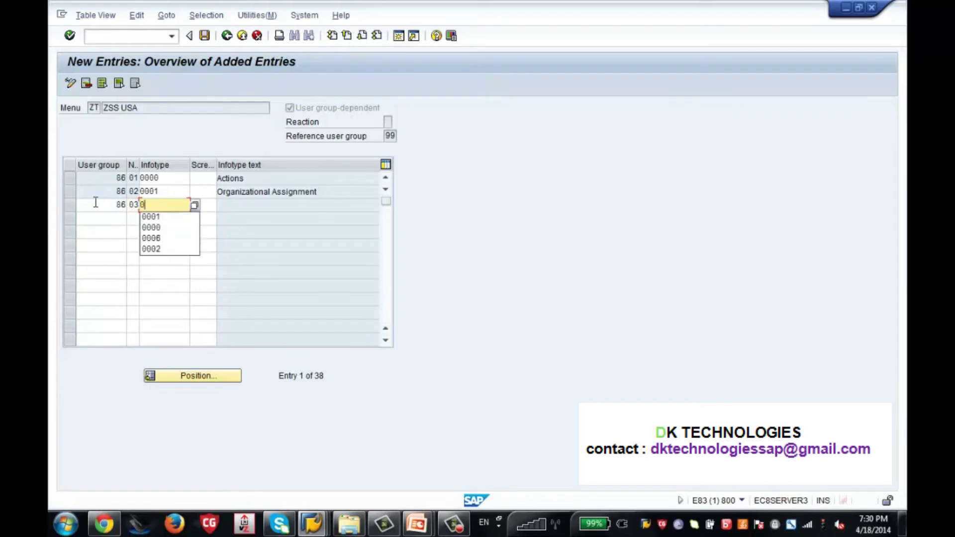
{"action": "type", "text": "008"}
{"action": "key", "text": "Return"}
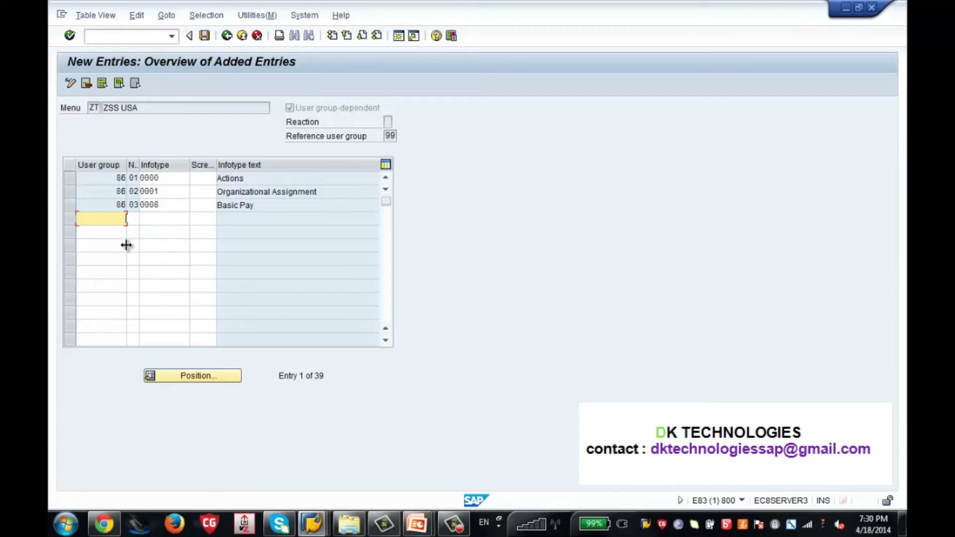
Add infotype 0000 to the ZT menu as number 01 for user group 00.
{"action": "type", "text": "00"}
{"action": "key", "text": "Tab"}
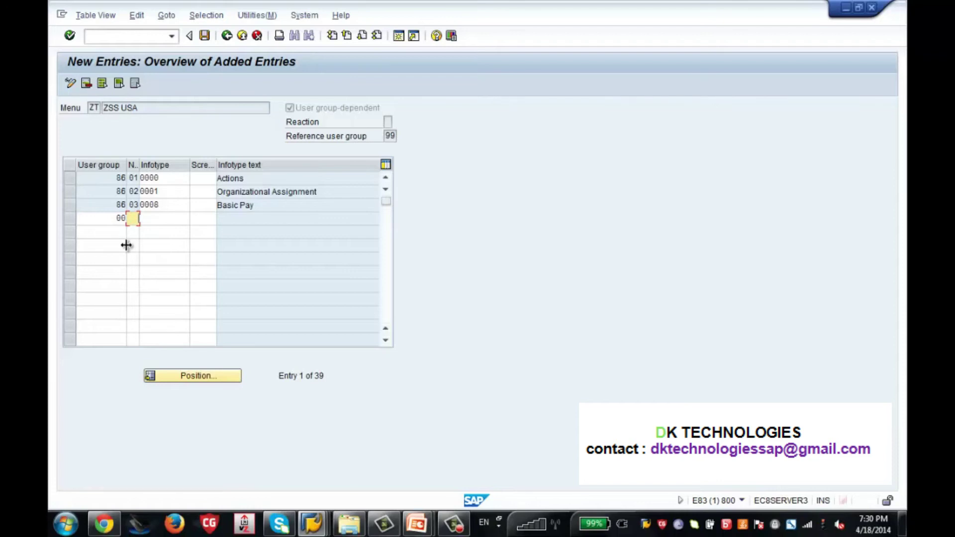
{"action": "type", "text": "01"}
{"action": "type", "text": "0000"}
{"action": "key", "text": "Return"}
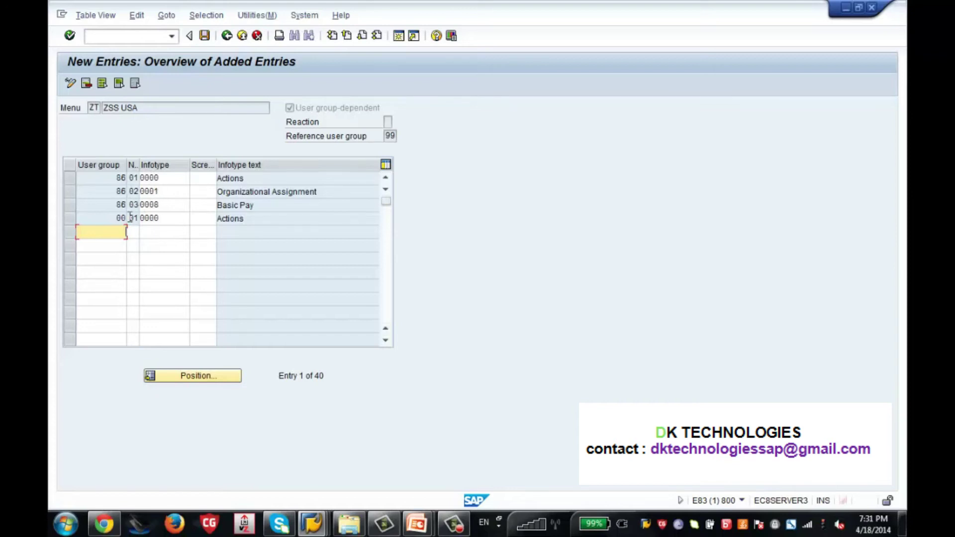
Save the infotype menu entries with the proposed customizing request and acknowledge the information message.
{"action": "left_click", "coordinate": [177, 219]}
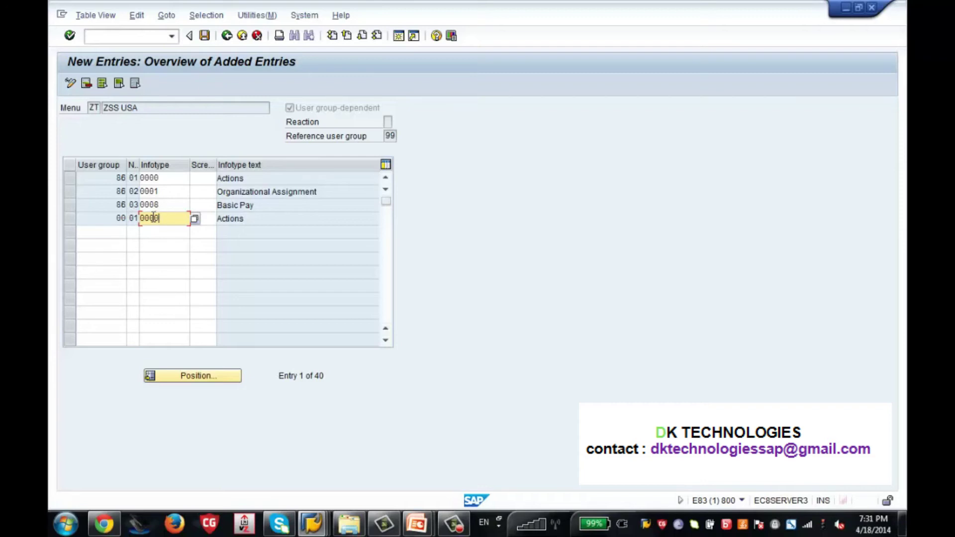
{"action": "left_click", "coordinate": [206, 36]}
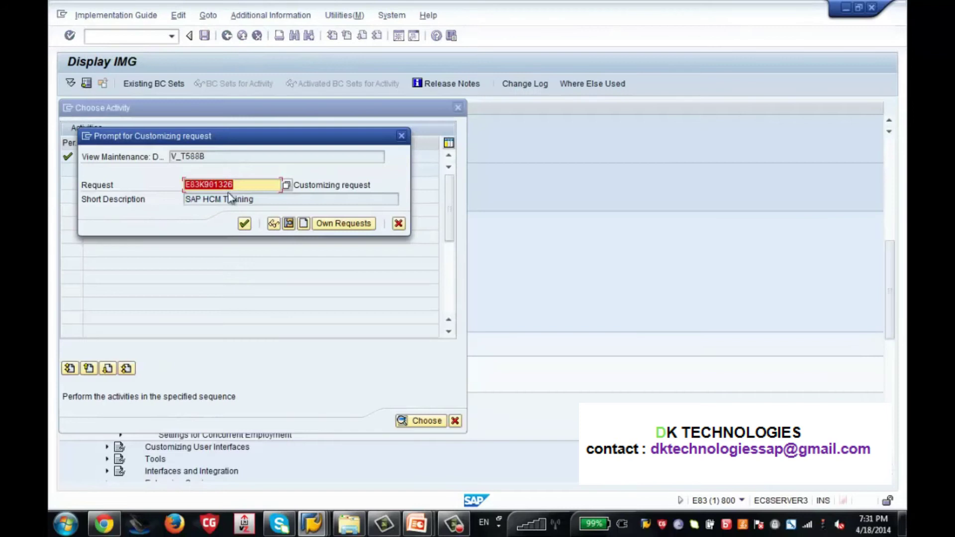
{"action": "left_click", "coordinate": [244, 224]}
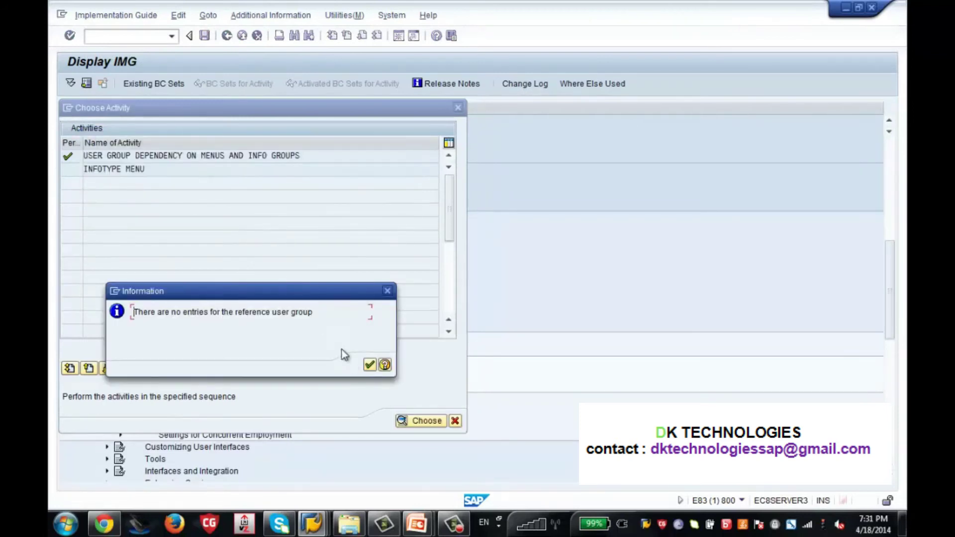
{"action": "left_click", "coordinate": [370, 366]}
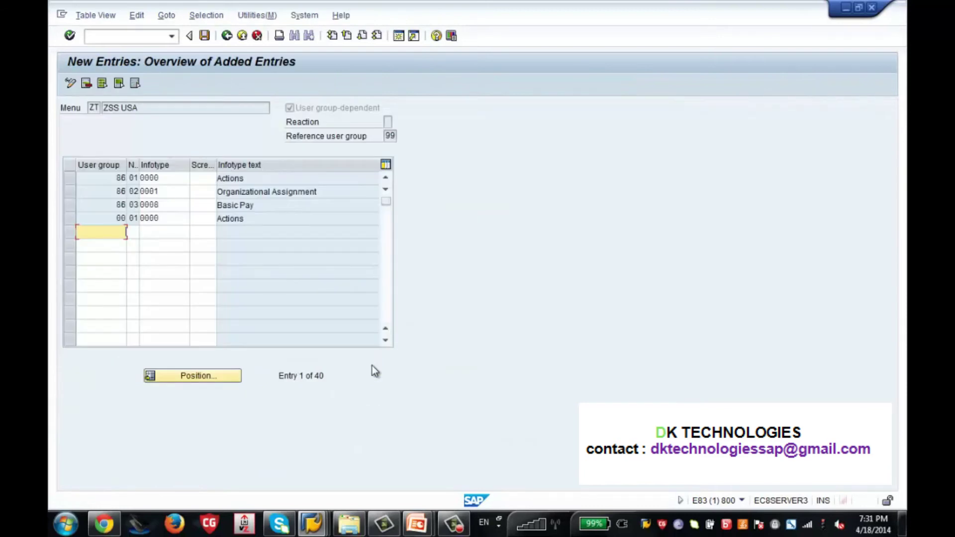
Add infotype 0000 to the ZT menu as number 01 for user group 99.
{"action": "type", "text": "99"}
{"action": "key", "text": "Tab"}
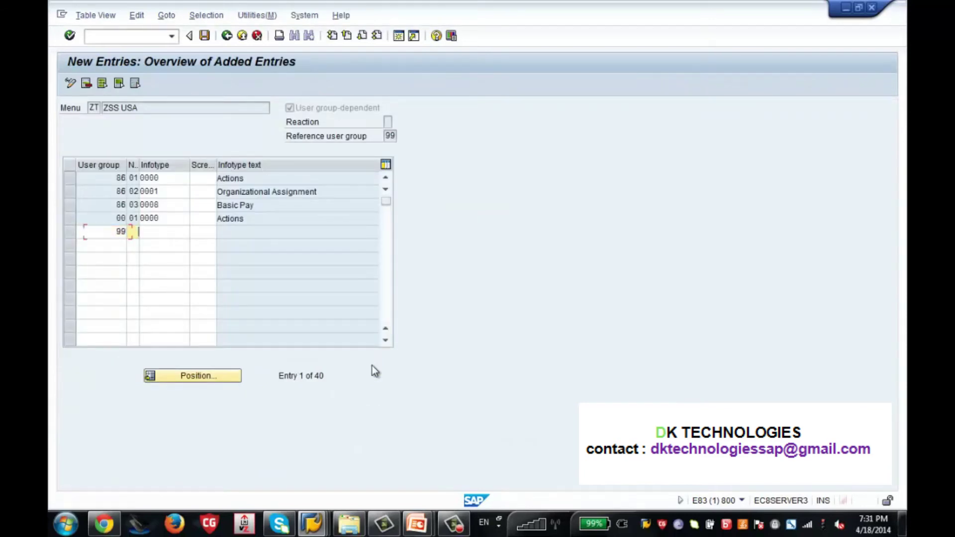
{"action": "type", "text": "01"}
{"action": "key", "text": "Tab"}
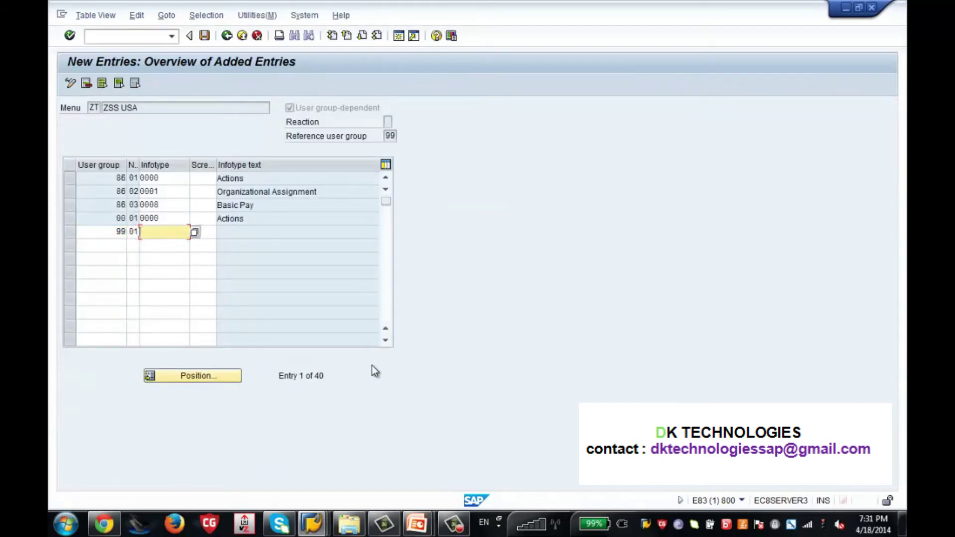
{"action": "type", "text": "0000"}
{"action": "key", "text": "Return"}
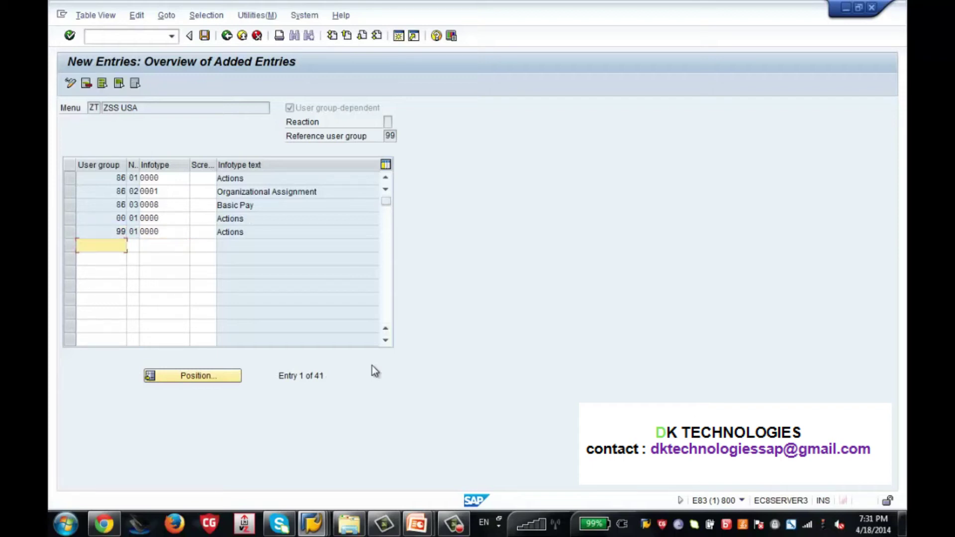
Try to add another ZT menu entry for user group 86 with number 01 and infotype 0000.
{"action": "type", "text": "86"}
{"action": "key", "text": "Tab"}
{"action": "type", "text": "010000"}
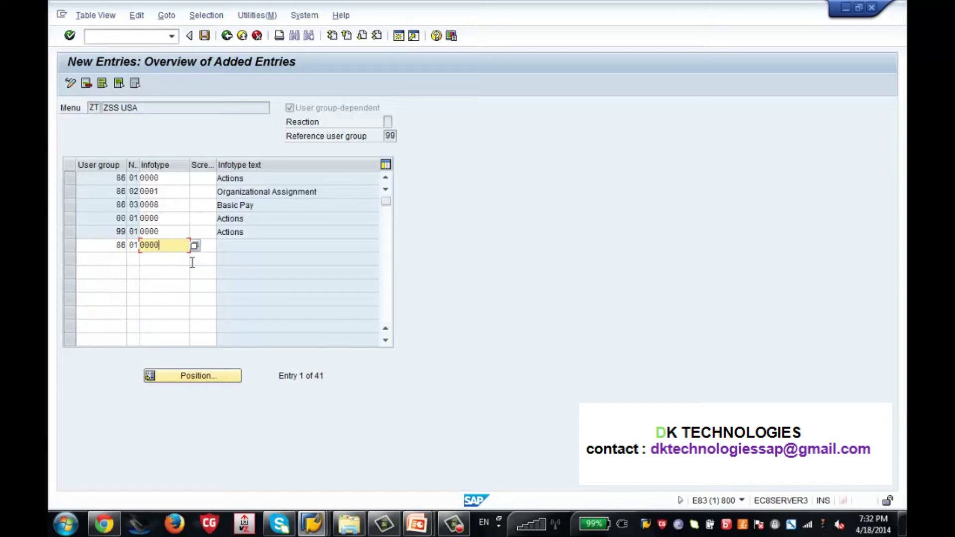
{"action": "key", "text": "Return"}
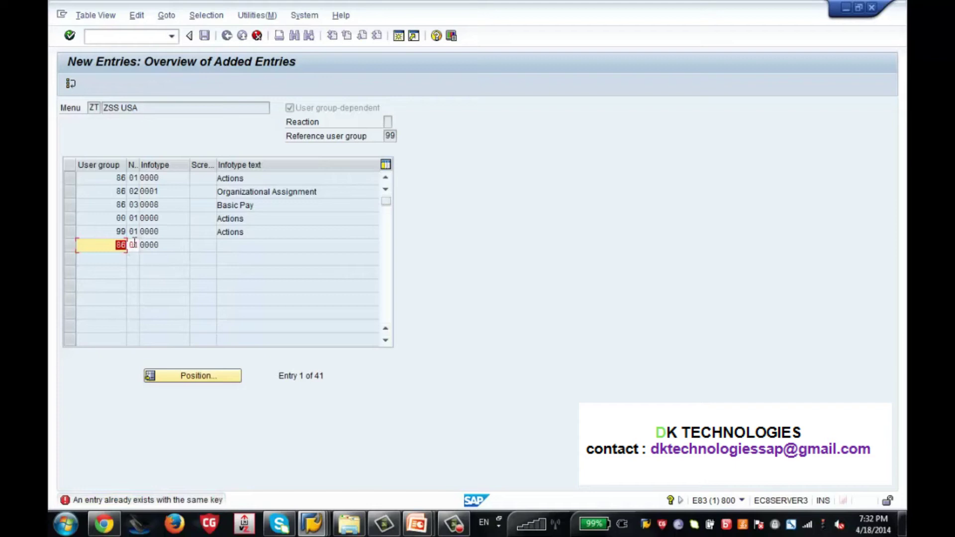
Change the last ZT menu entry to user group 99 and number 02.
{"action": "type", "text": "99"}
{"action": "key", "text": "Return"}
{"action": "left_click", "coordinate": [115, 245]}
{"action": "left_click", "coordinate": [136, 245]}
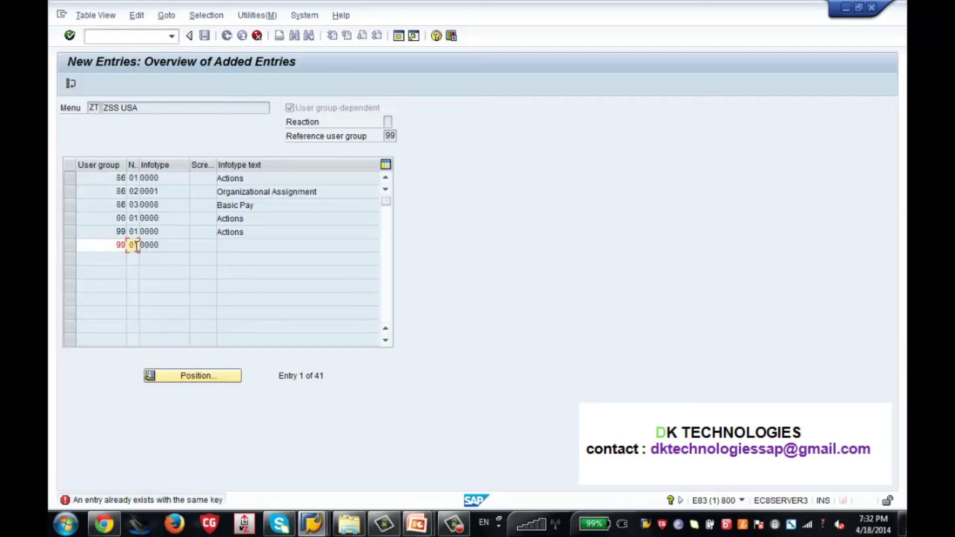
{"action": "key", "text": "BackSpace"}
{"action": "key", "text": "BackSpace"}
{"action": "type", "text": "02"}
{"action": "key", "text": "Return"}
{"action": "key", "text": "BackSpace"}
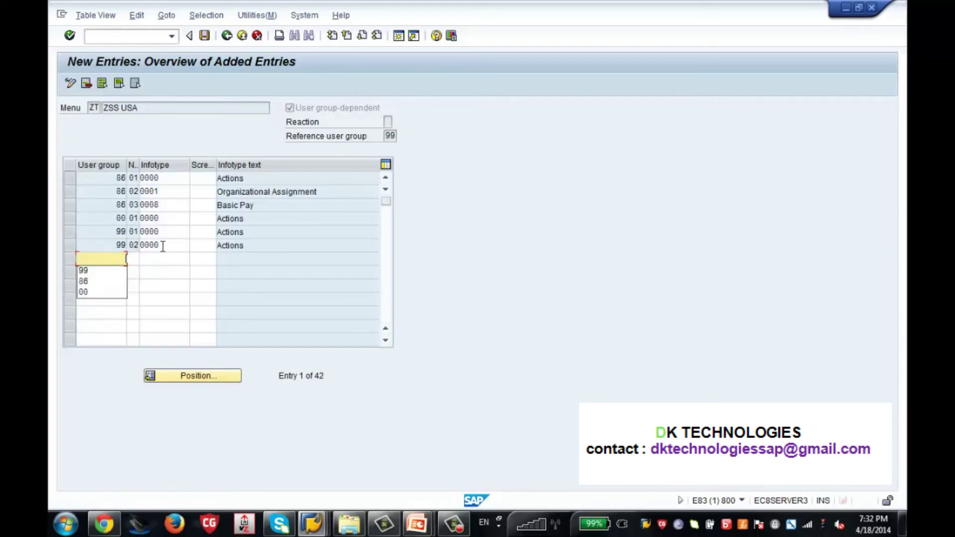
Set the infotype of user group 99's number 02 entry to 0001.
{"action": "left_click", "coordinate": [162, 246]}
{"action": "key", "text": "BackSpace"}
{"action": "type", "text": "1"}
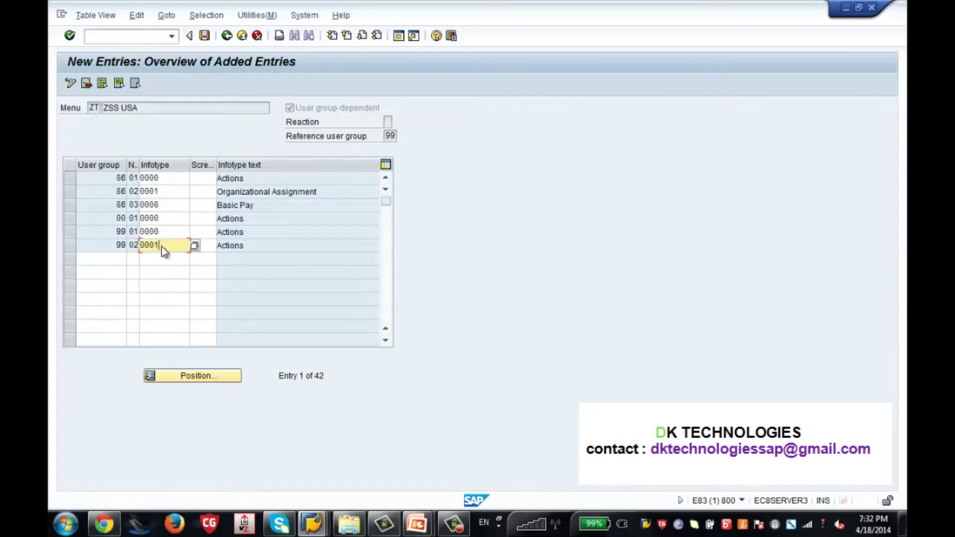
{"action": "key", "text": "Return"}
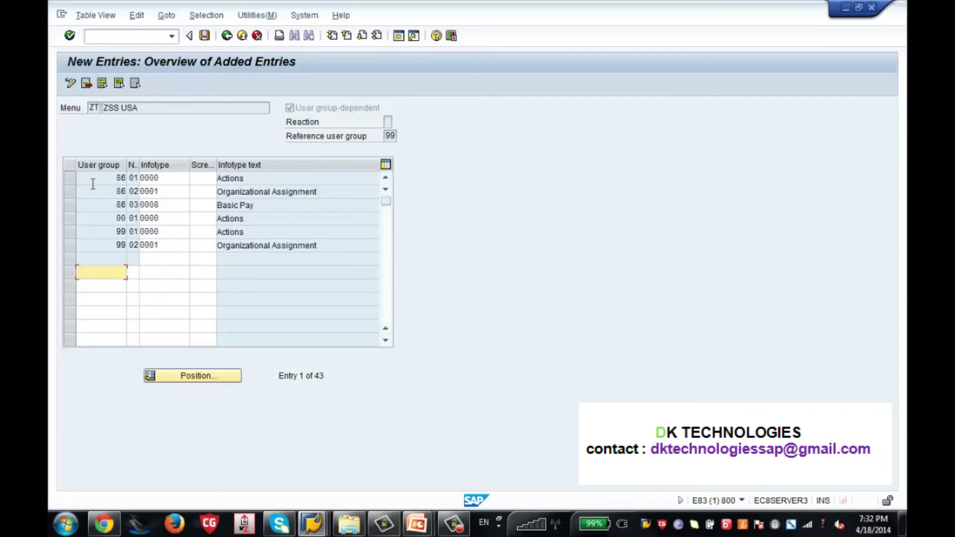
{"action": "left_click", "coordinate": [73, 177]}
{"action": "left_click", "coordinate": [70, 194], "text": "ctrl"}
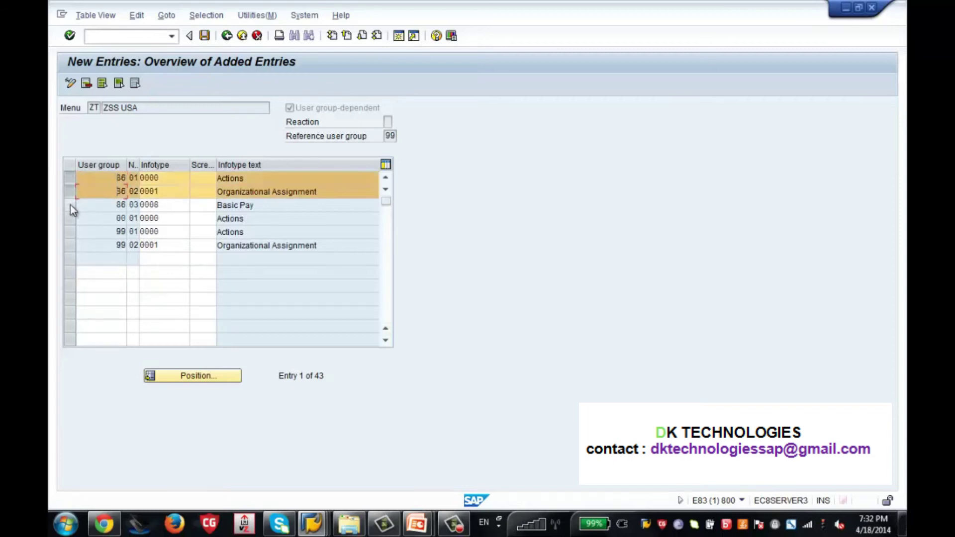
{"action": "left_click", "coordinate": [70, 205], "text": "ctrl"}
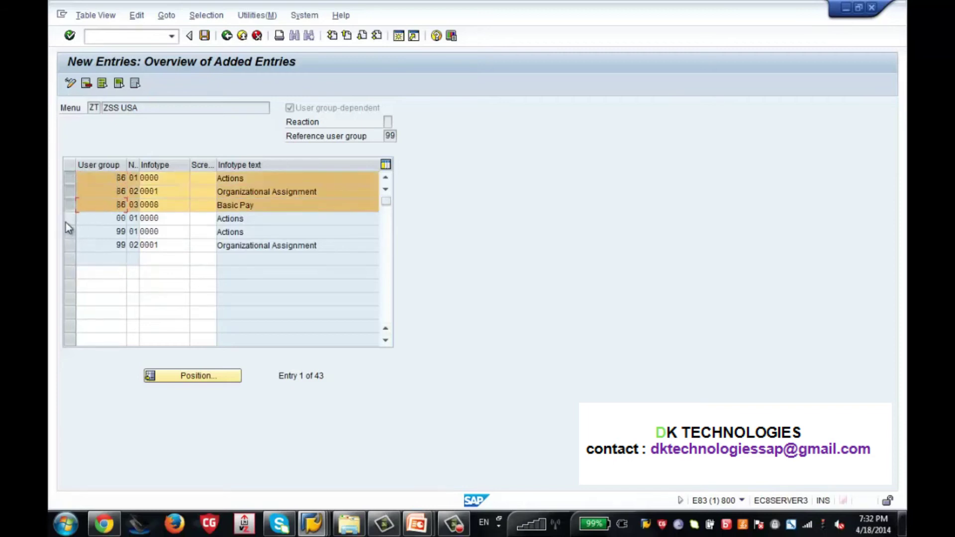
{"action": "left_click", "coordinate": [68, 220], "text": "ctrl"}
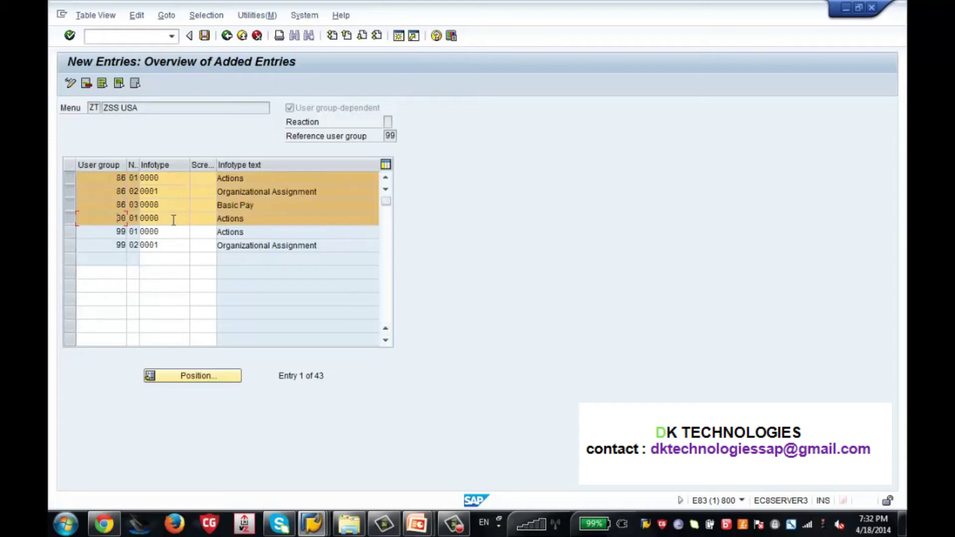
Save the ZT infotype menu entries, return to the IMG structure and close the activity selection.
{"action": "left_click", "coordinate": [205, 36]}
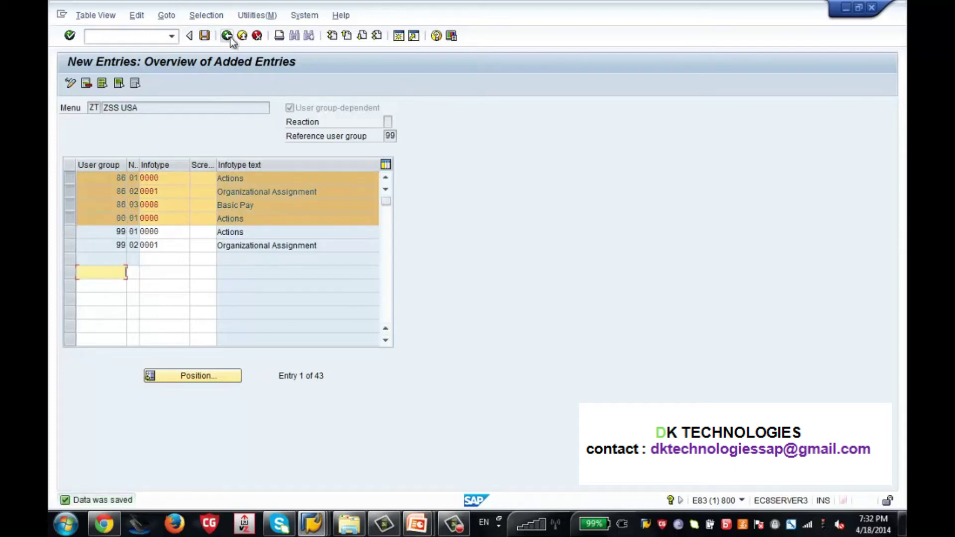
{"action": "left_click", "coordinate": [230, 38]}
{"action": "left_click", "coordinate": [231, 37]}
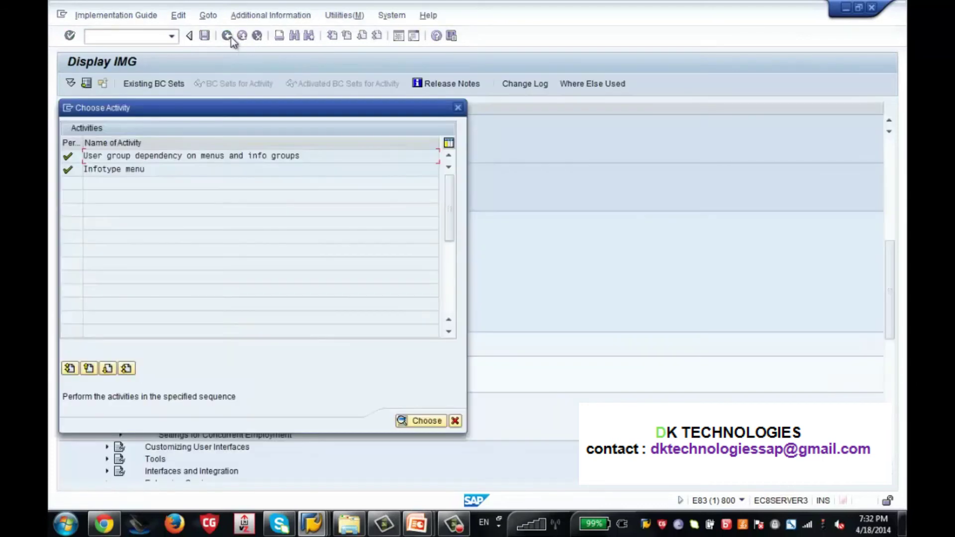
{"action": "left_click", "coordinate": [458, 107]}
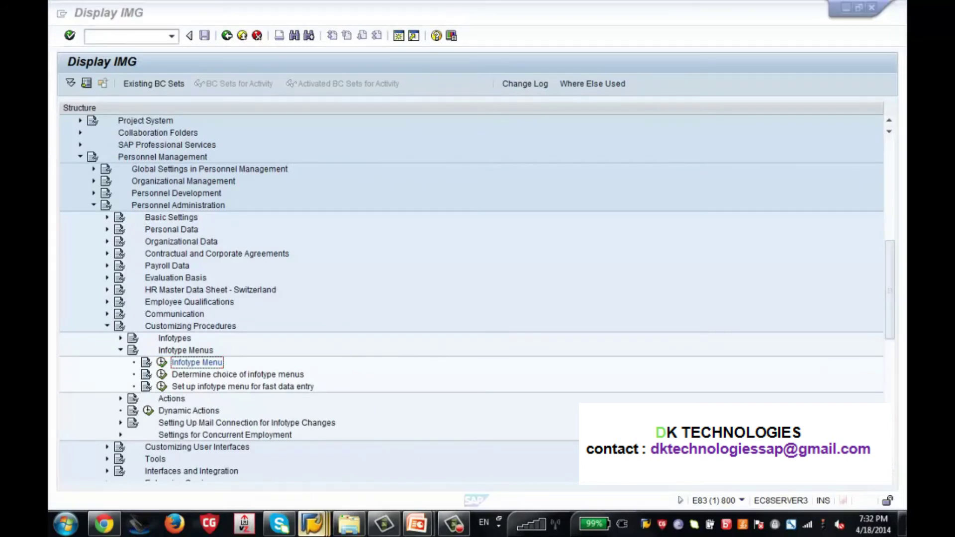
Check the Zenith New Hire Tab in the Maintain HR Master Data session and return to the Display IMG session.
{"action": "mouse_move", "coordinate": [328, 521]}
{"action": "left_click", "coordinate": [443, 446]}
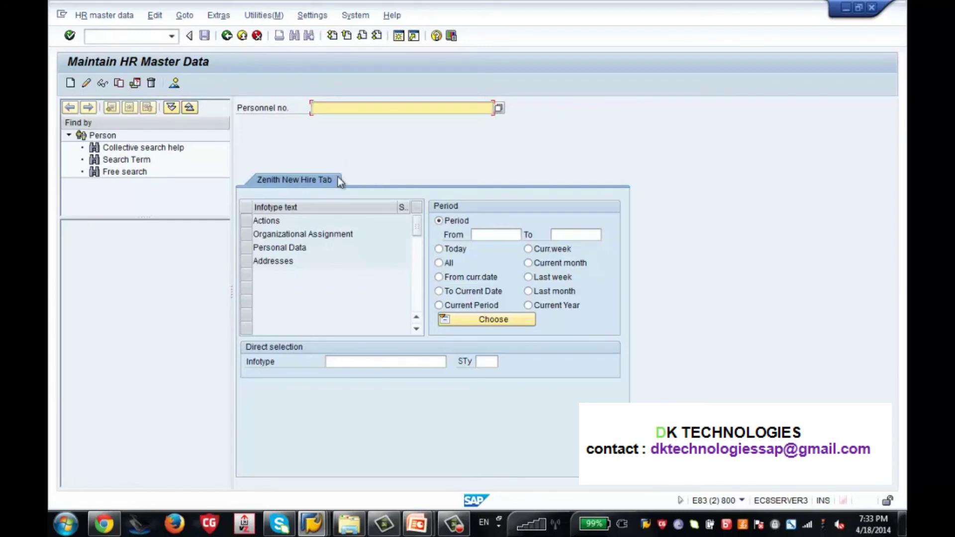
{"action": "mouse_move", "coordinate": [315, 524]}
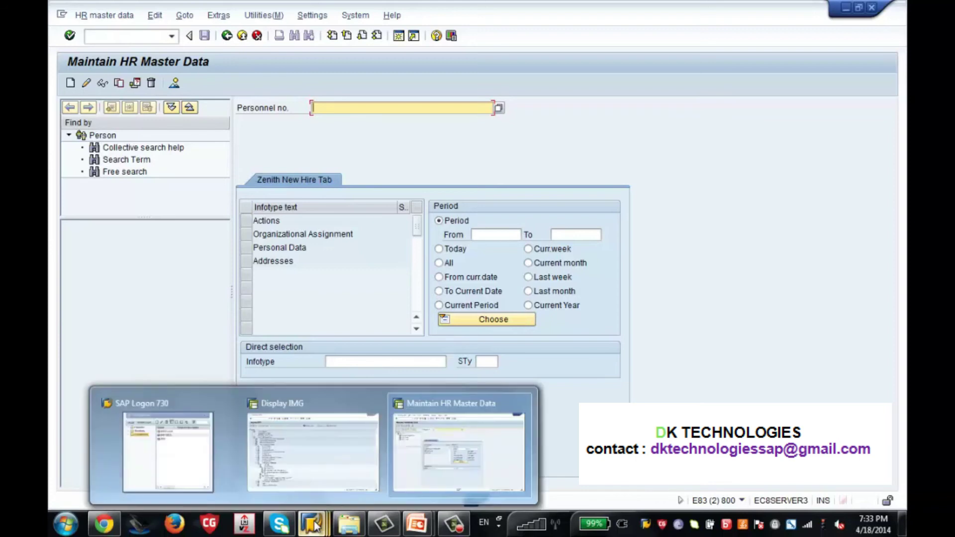
{"action": "left_click", "coordinate": [326, 464]}
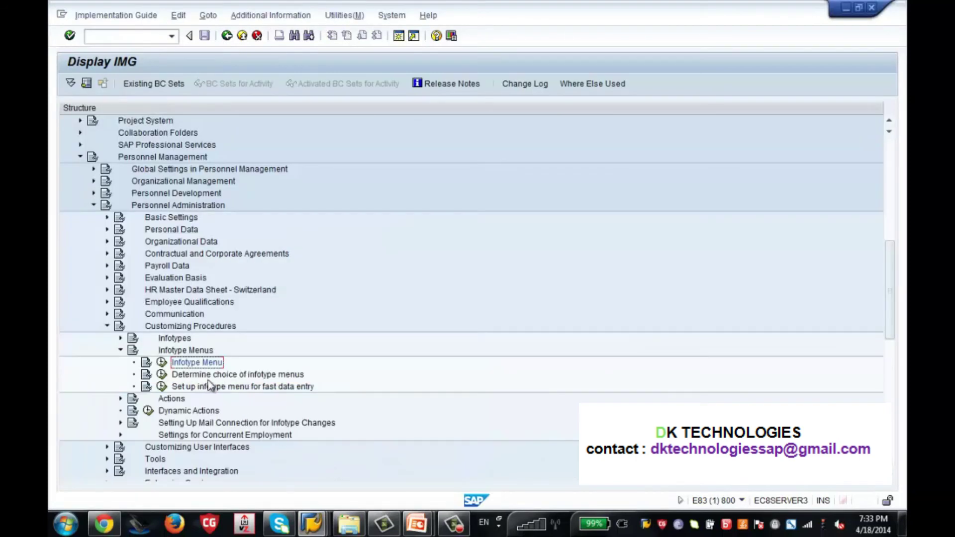
Open the user group dependency activity under Determine choice of infotype menus and compare menu 01 with the Maintain HR Master Data session.
{"action": "left_click", "coordinate": [163, 375]}
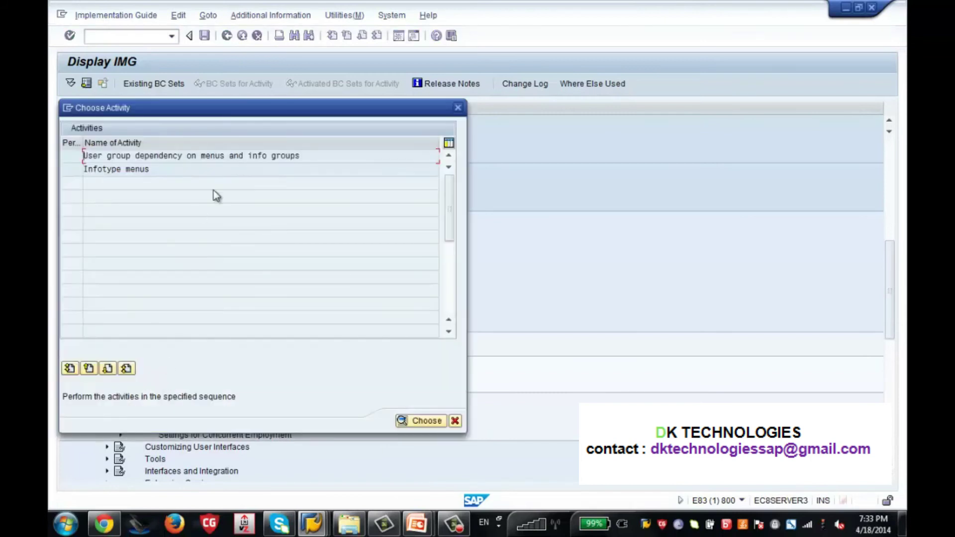
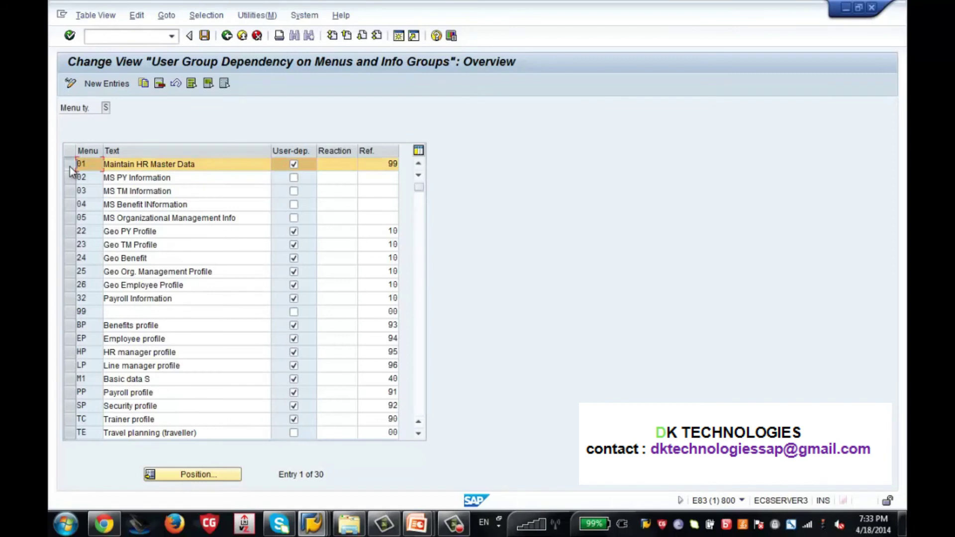
{"action": "mouse_move", "coordinate": [311, 523]}
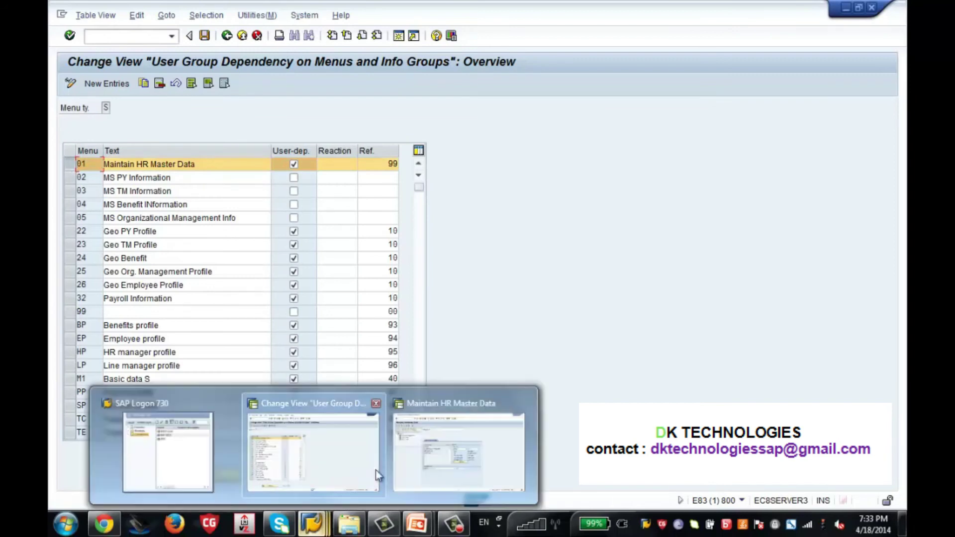
{"action": "left_click", "coordinate": [434, 453]}
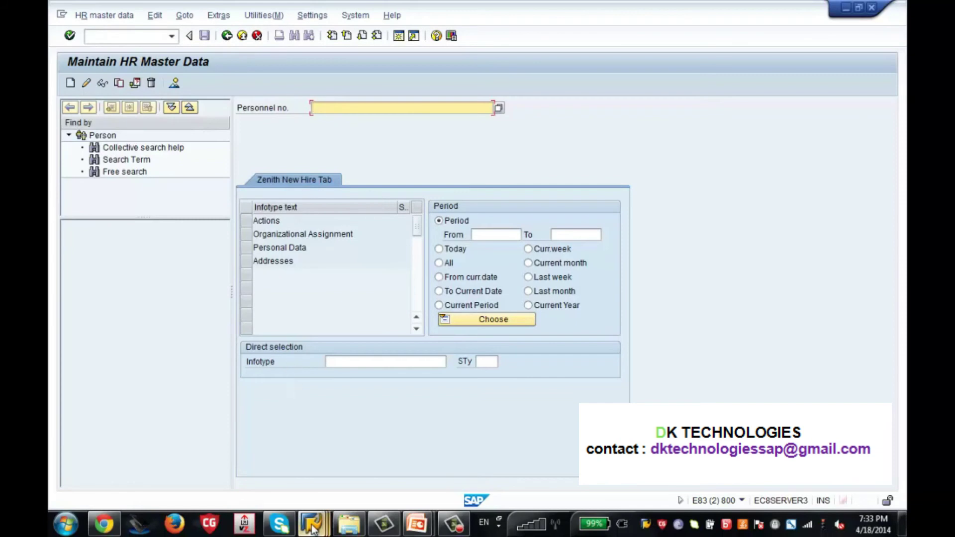
{"action": "mouse_move", "coordinate": [311, 524]}
{"action": "left_click", "coordinate": [336, 475]}
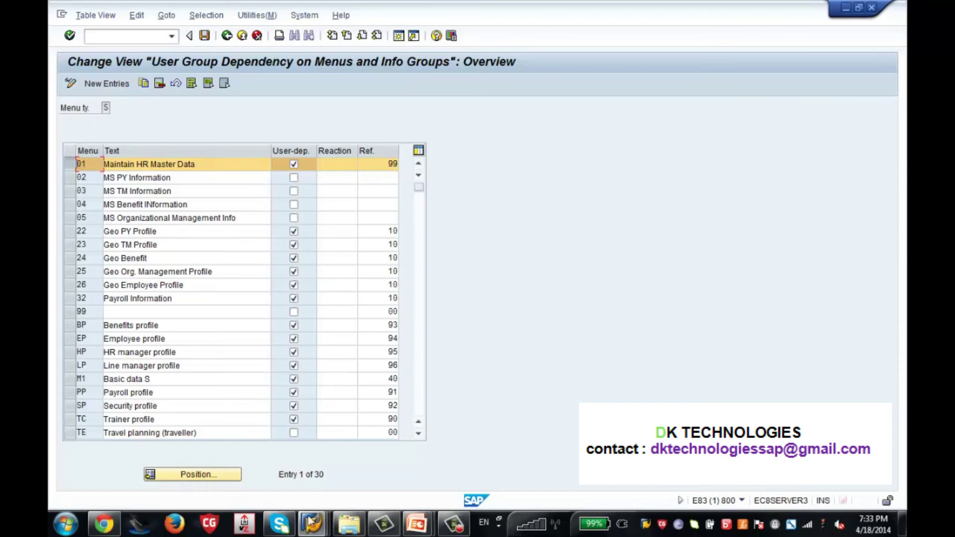
{"action": "mouse_move", "coordinate": [313, 524]}
{"action": "left_click", "coordinate": [461, 433]}
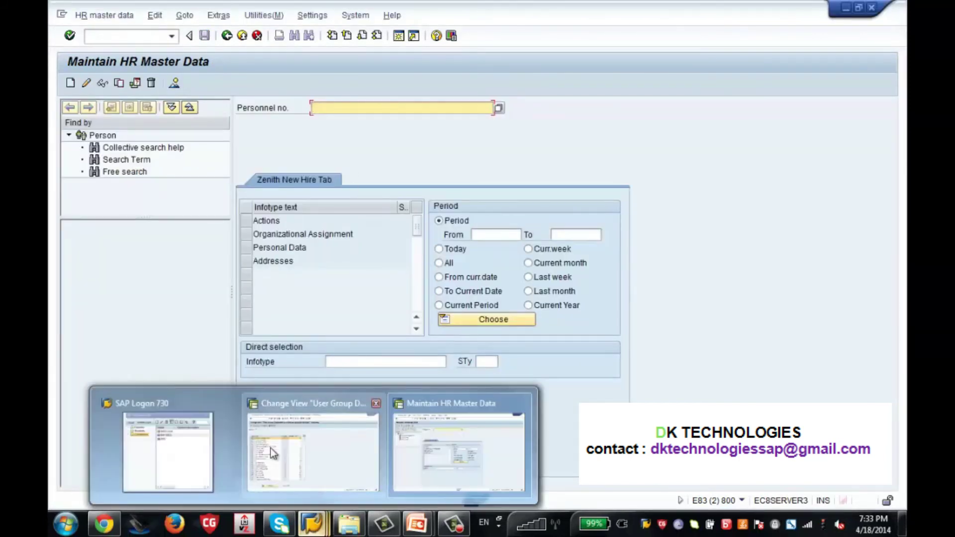
{"action": "left_click", "coordinate": [271, 448]}
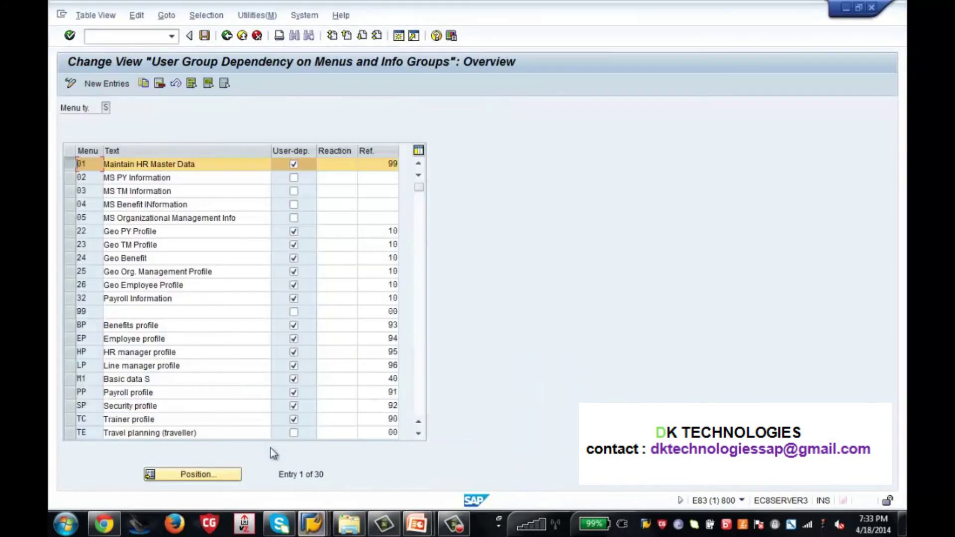
Leave the user group dependency view and open the Infotype menus activity for menu 01, Maintain HR Master Data.
{"action": "left_click", "coordinate": [228, 36]}
{"action": "left_click", "coordinate": [137, 171]}
{"action": "double_click", "coordinate": [137, 171]}
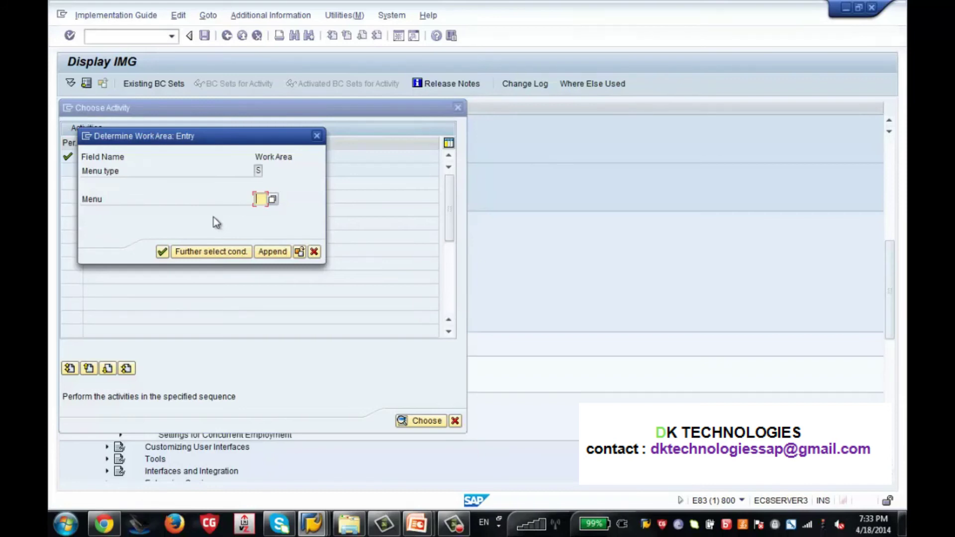
{"action": "left_click", "coordinate": [272, 199]}
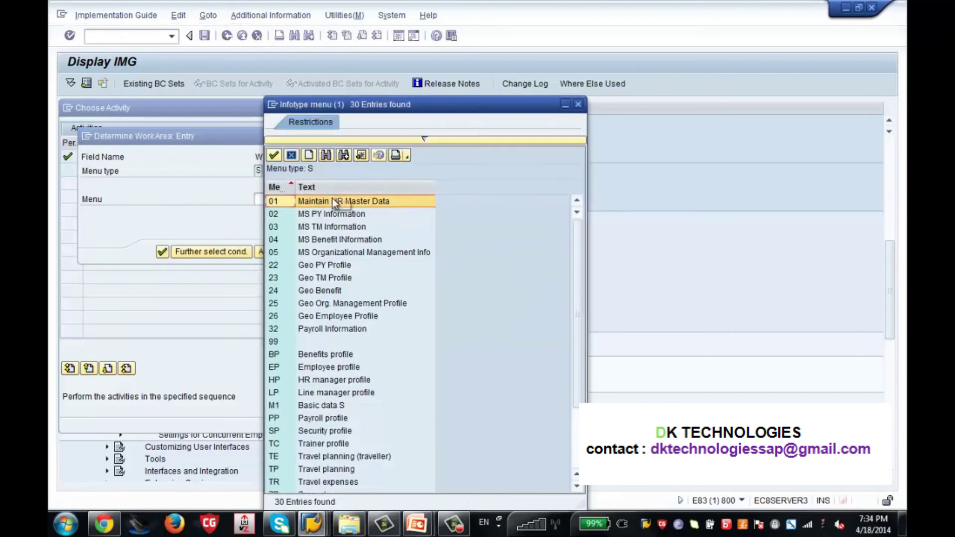
{"action": "double_click", "coordinate": [333, 198]}
{"action": "key", "text": "Return"}
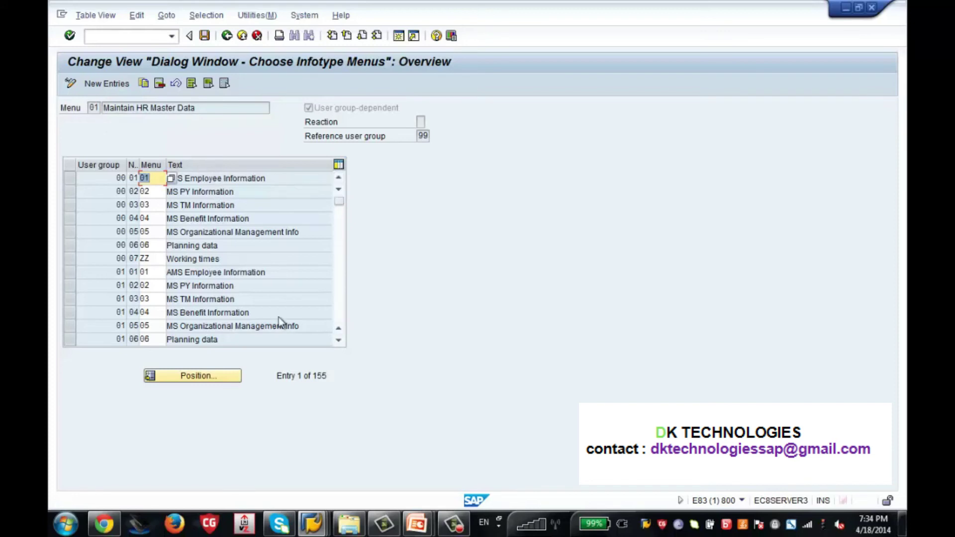
Locate the user group 86 entry in menu 01 and compare its assigned menu with the tab in the Maintain HR Master Data session.
{"action": "left_click", "coordinate": [208, 377]}
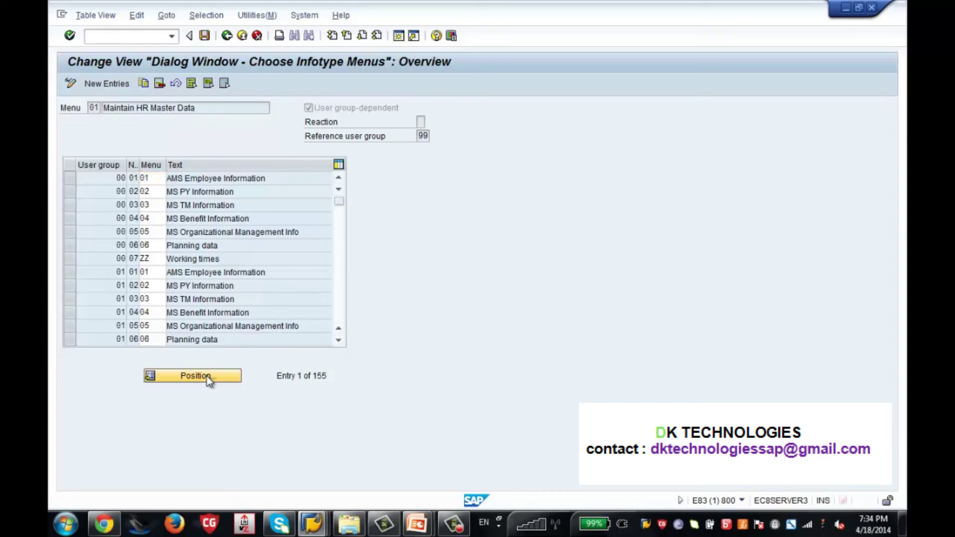
{"action": "type", "text": "86"}
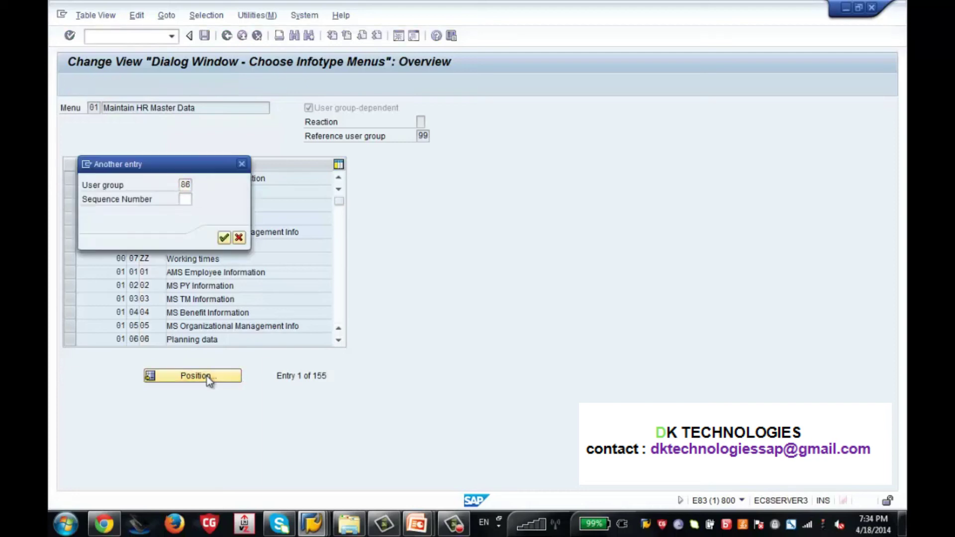
{"action": "key", "text": "Return"}
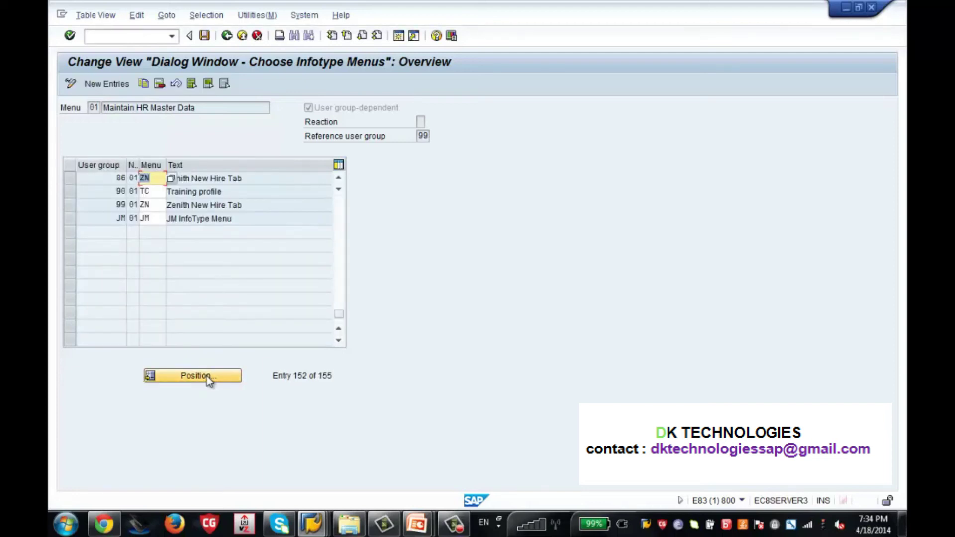
{"action": "left_click", "coordinate": [70, 179]}
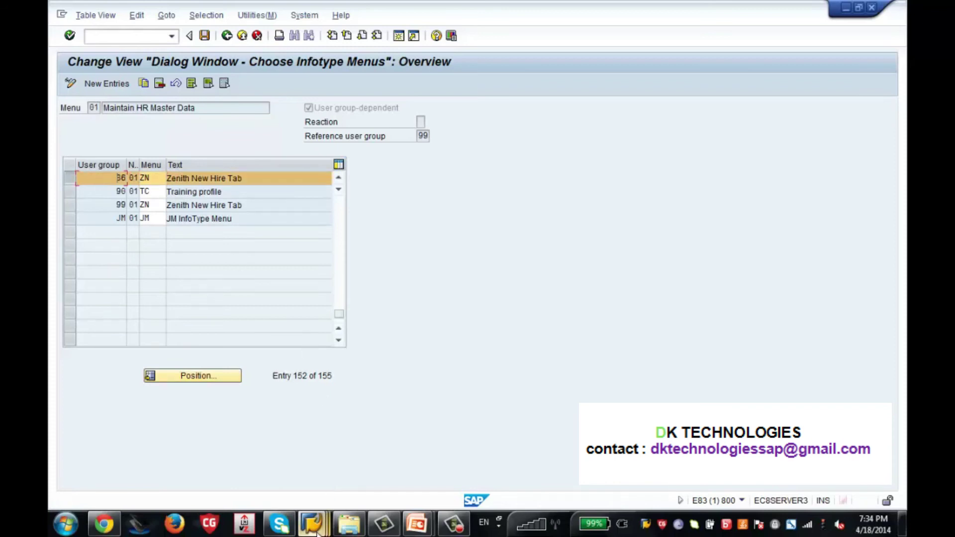
{"action": "mouse_move", "coordinate": [312, 523]}
{"action": "left_click", "coordinate": [442, 474]}
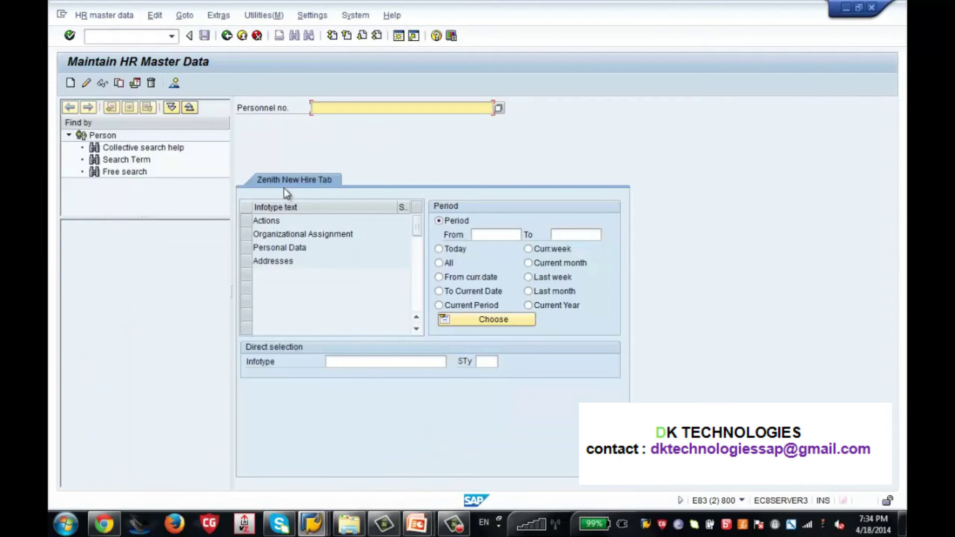
{"action": "mouse_move", "coordinate": [312, 523]}
{"action": "left_click", "coordinate": [311, 443]}
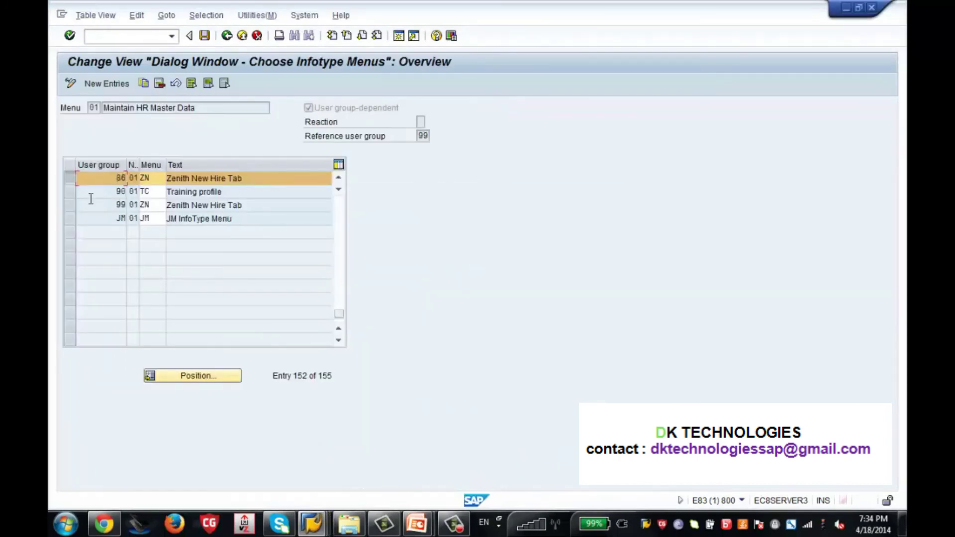
{"action": "left_click", "coordinate": [68, 179]}
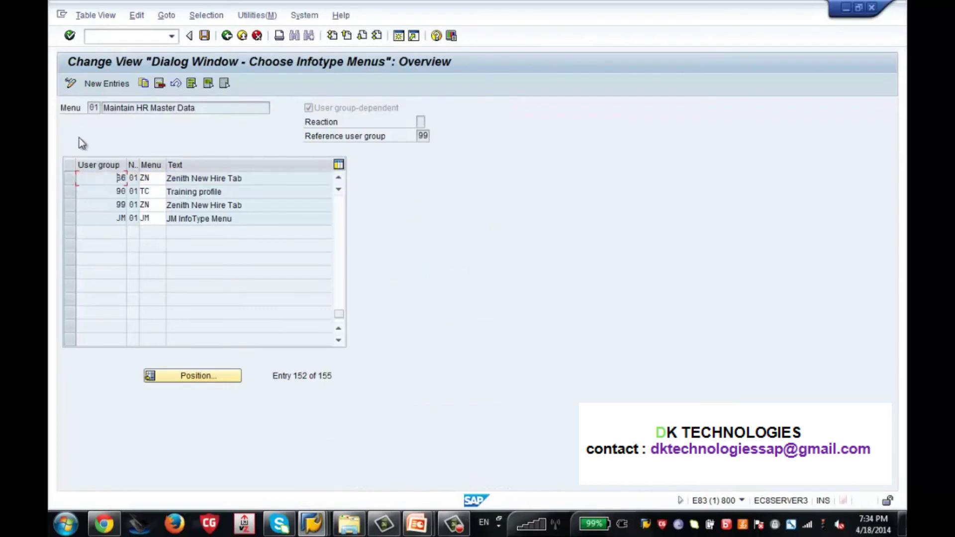
Add a new entry to menu 01 for user group 86 with number 02 and infotype menu ZT.
{"action": "left_click", "coordinate": [97, 80]}
{"action": "type", "text": "86"}
{"action": "key", "text": "Tab"}
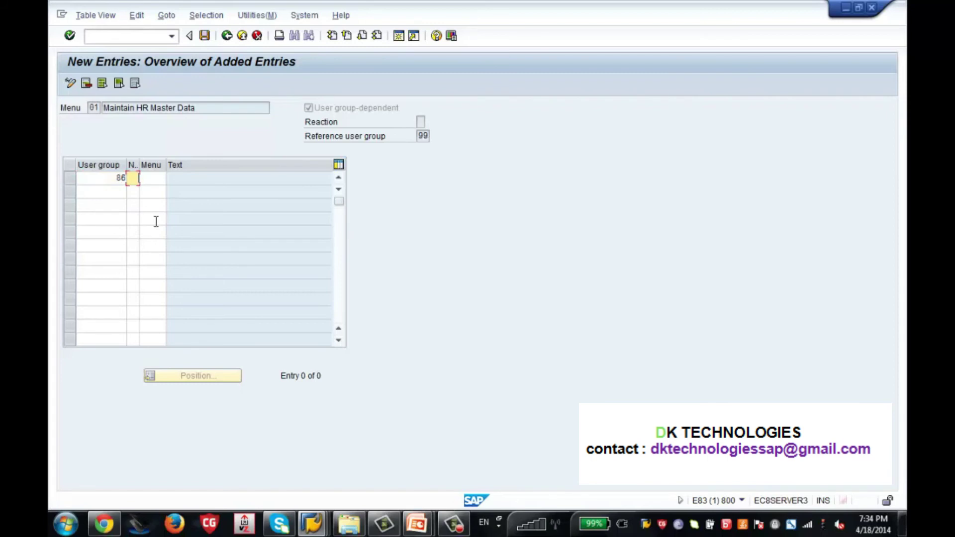
{"action": "type", "text": "02"}
{"action": "key", "text": "Tab"}
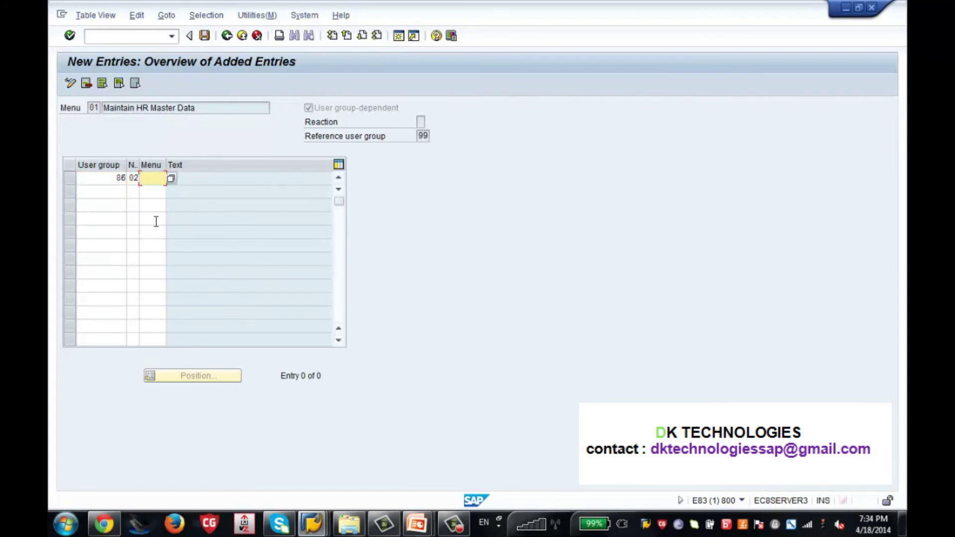
{"action": "type", "text": "ZT"}
{"action": "key", "text": "Return"}
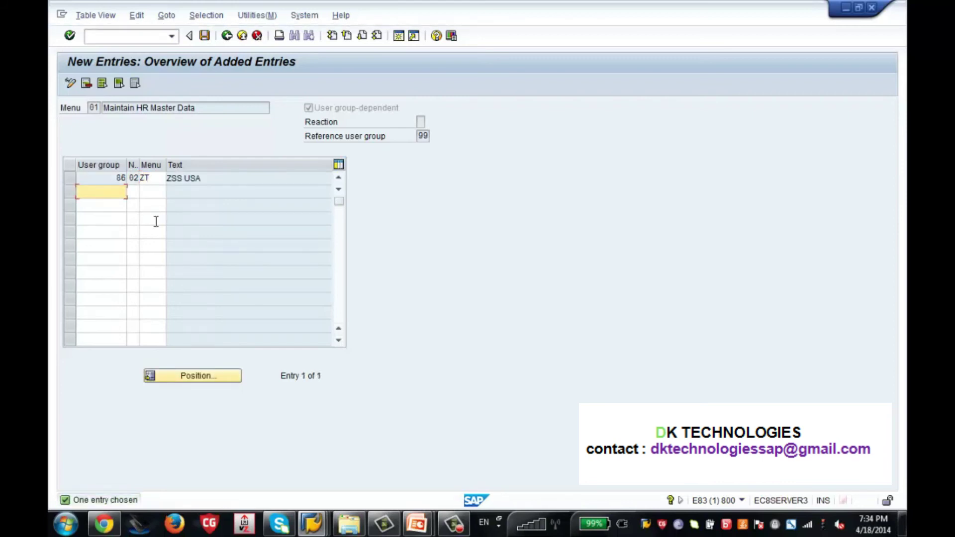
Enter a second row for user group 00 with number 01 and infotype menu ZT.
{"action": "type", "text": "00"}
{"action": "key", "text": "Tab"}
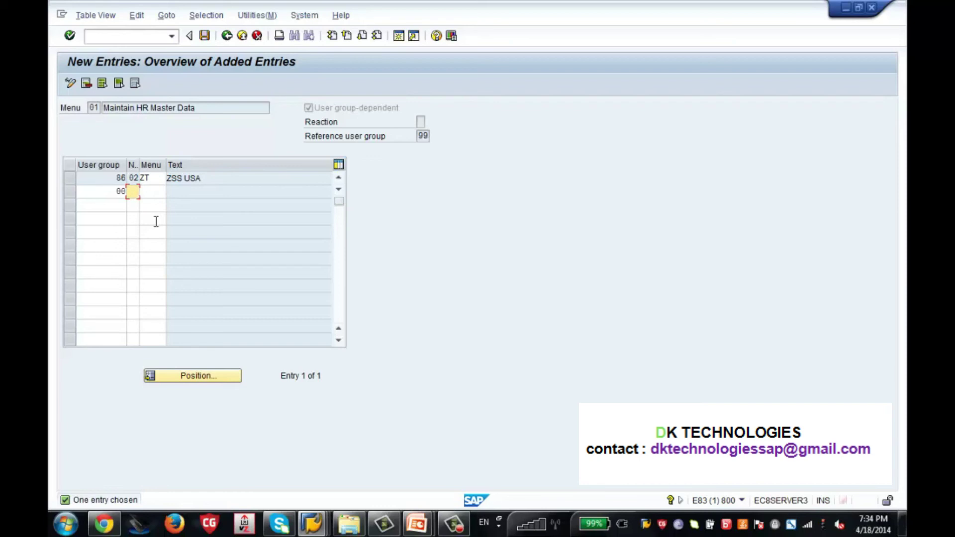
{"action": "type", "text": "01"}
{"action": "key", "text": "Tab"}
{"action": "type", "text": "zt"}
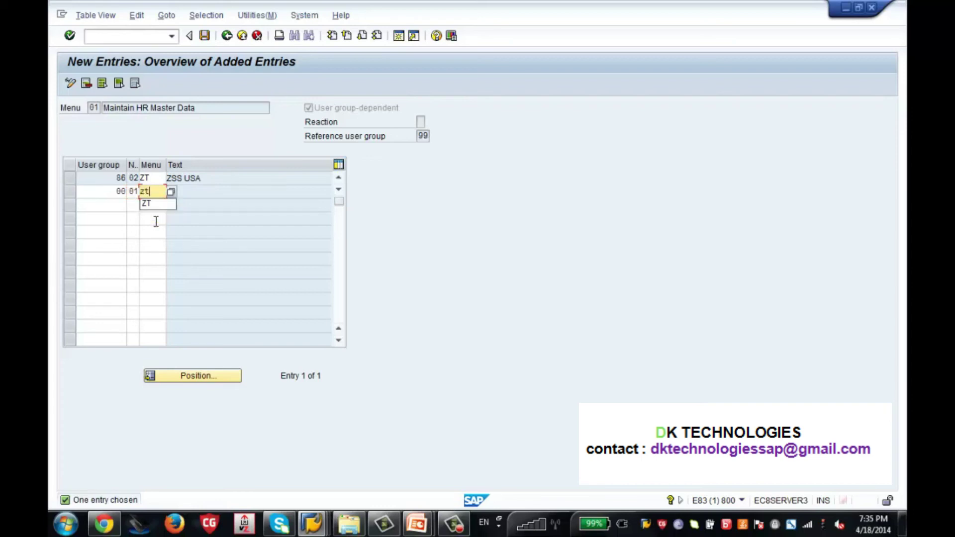
{"action": "key", "text": "Return"}
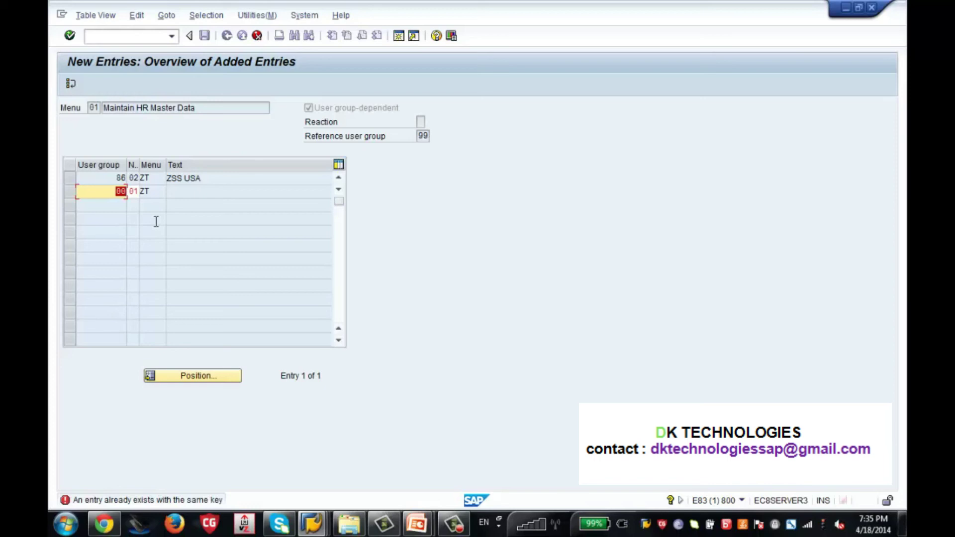
Change the user group 00 row's number to 98 and save the entries to the SAP HCM Training customizing request.
{"action": "left_click", "coordinate": [135, 191]}
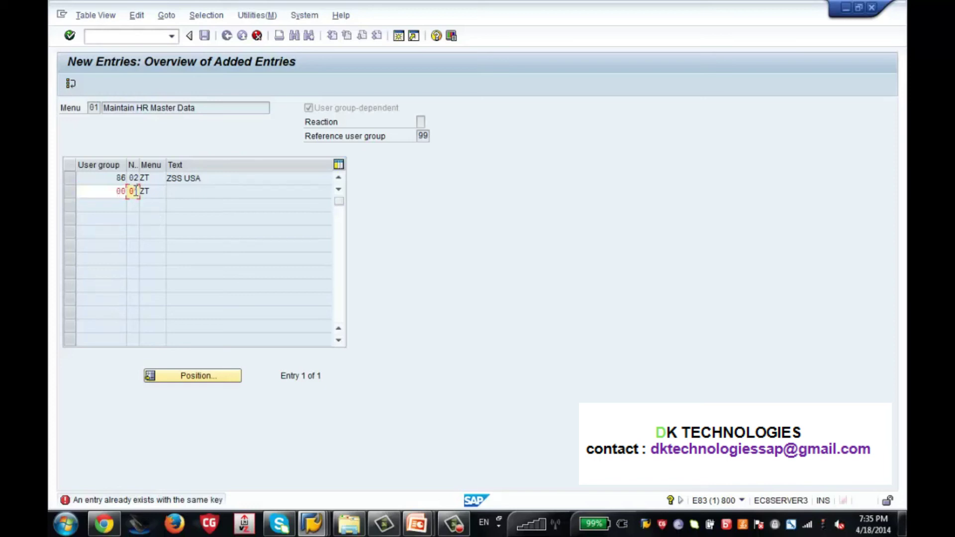
{"action": "key", "text": "BackSpace"}
{"action": "key", "text": "BackSpace"}
{"action": "type", "text": "90"}
{"action": "key", "text": "Return"}
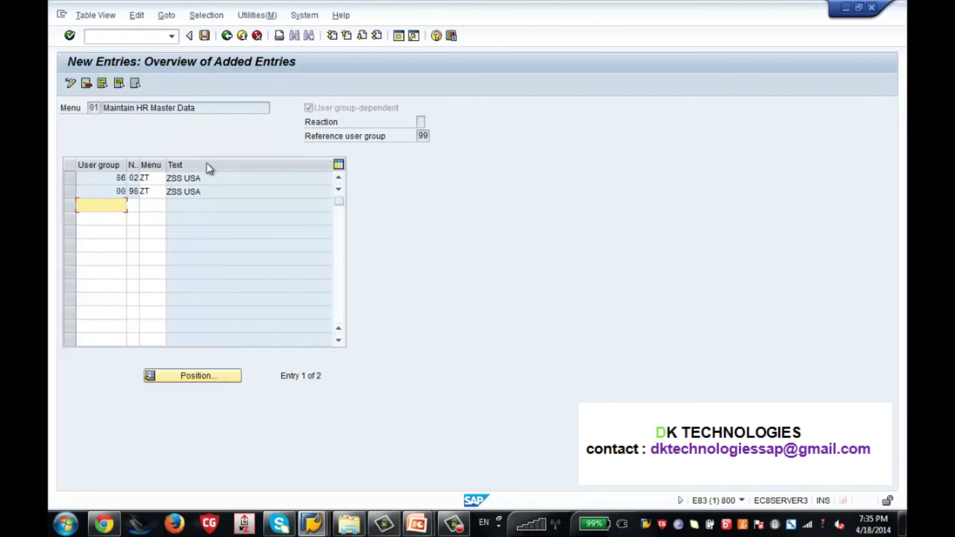
{"action": "left_click", "coordinate": [204, 36]}
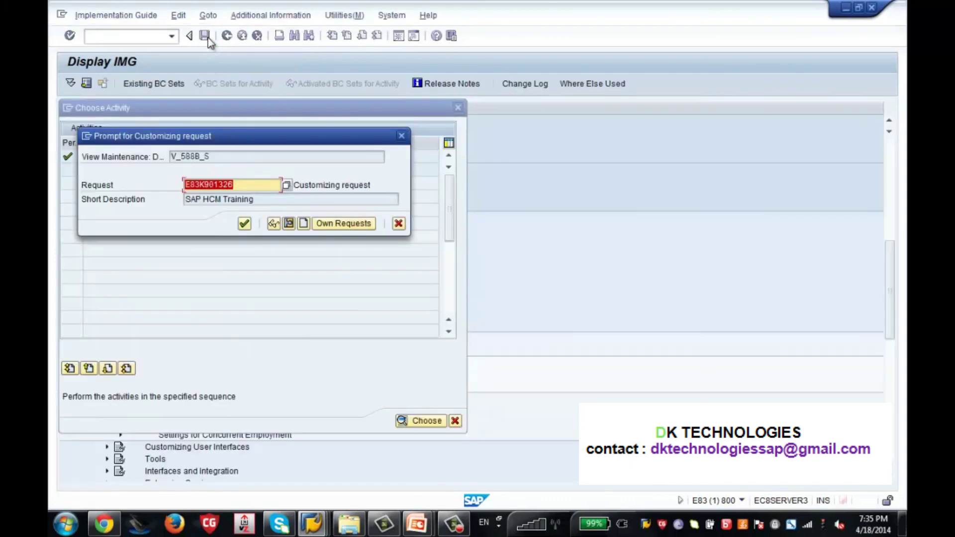
{"action": "left_click", "coordinate": [246, 231]}
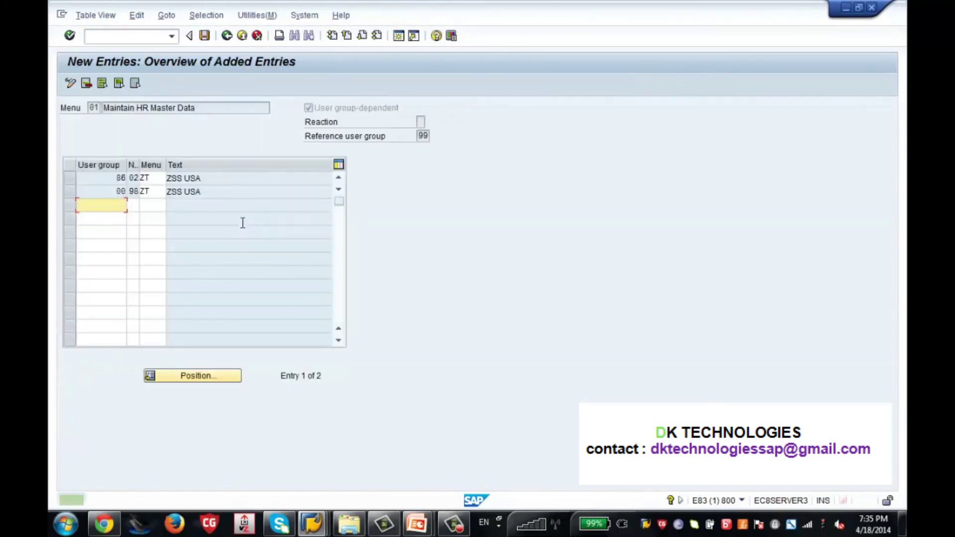
Switch to the Maintain HR Master Data session, restart transaction PA30 and check the infotypes on the ZSS USA tab.
{"action": "mouse_move", "coordinate": [312, 523]}
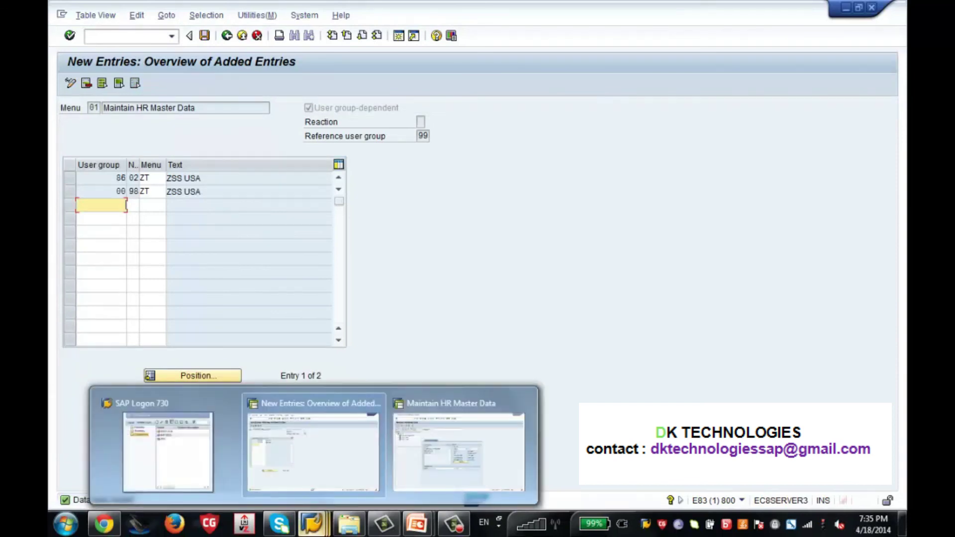
{"action": "left_click", "coordinate": [454, 454]}
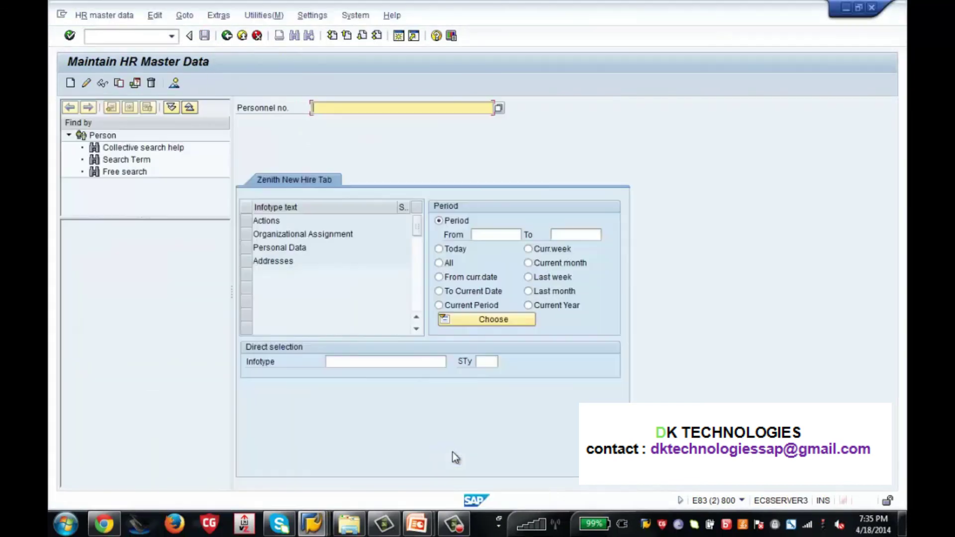
{"action": "left_click", "coordinate": [229, 40]}
{"action": "type", "text": "pa30"}
{"action": "key", "text": "Return"}
{"action": "left_click", "coordinate": [360, 182]}
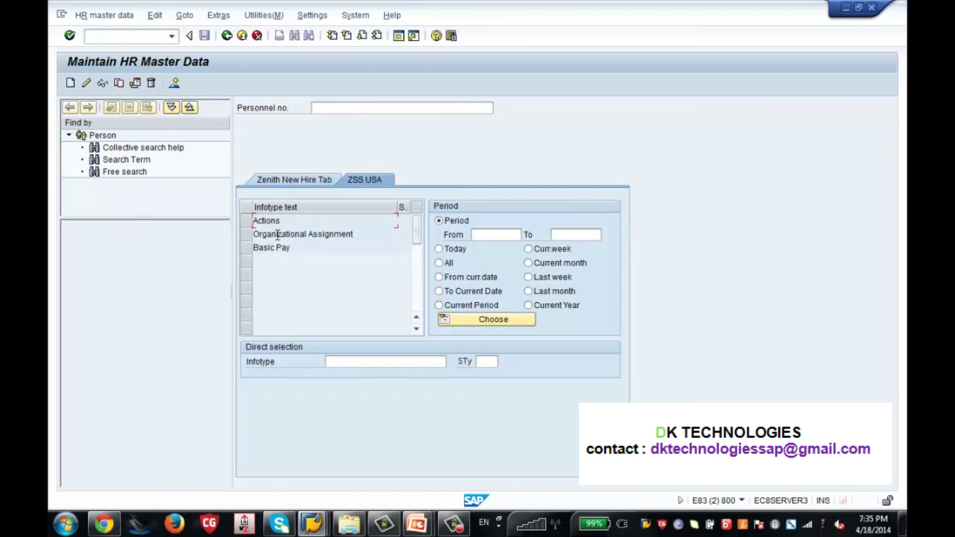
Open the parameters of the own user profile.
{"action": "left_click", "coordinate": [361, 15]}
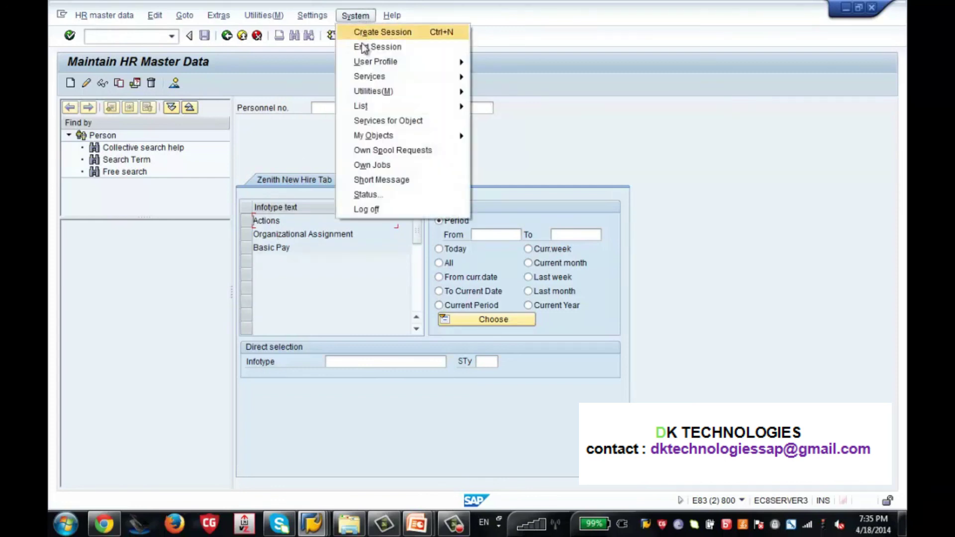
{"action": "mouse_move", "coordinate": [389, 62]}
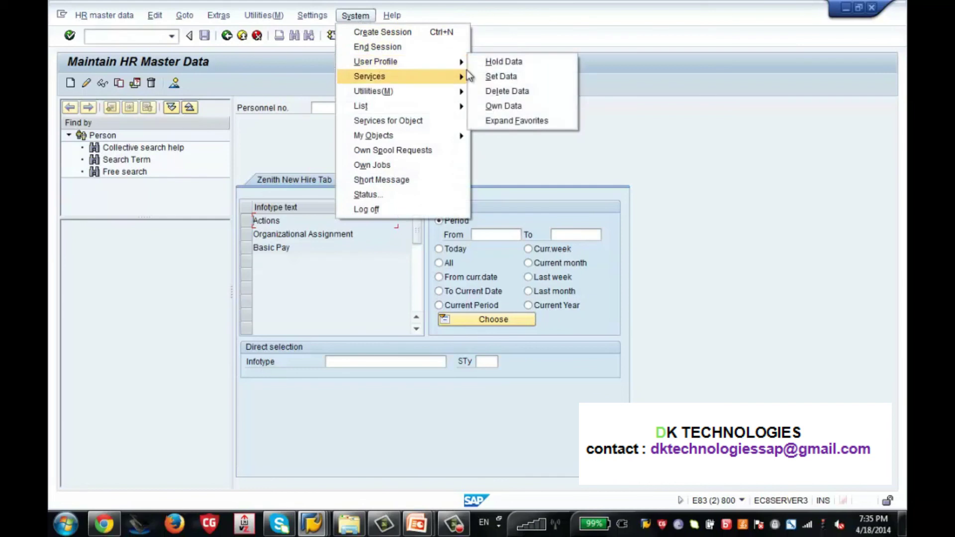
{"action": "left_click", "coordinate": [492, 107]}
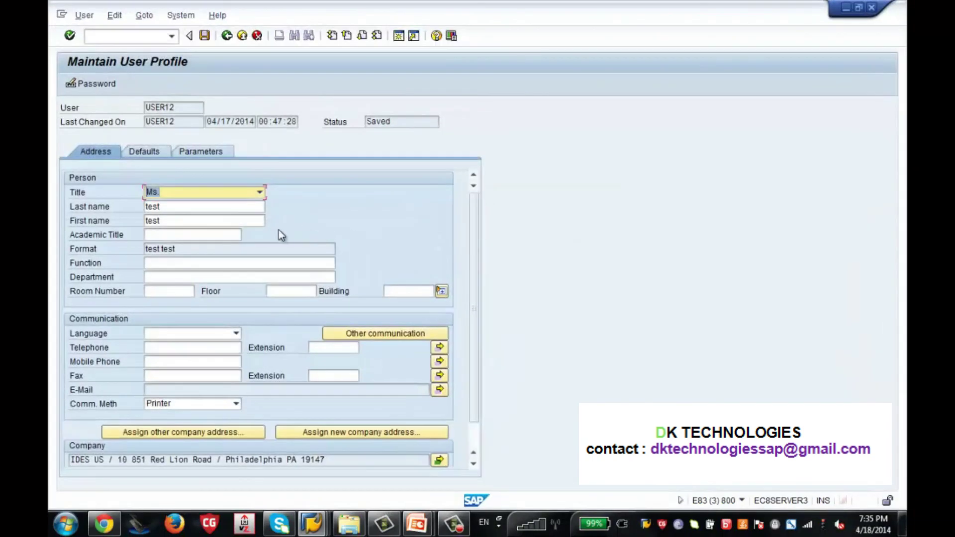
{"action": "left_click", "coordinate": [192, 155]}
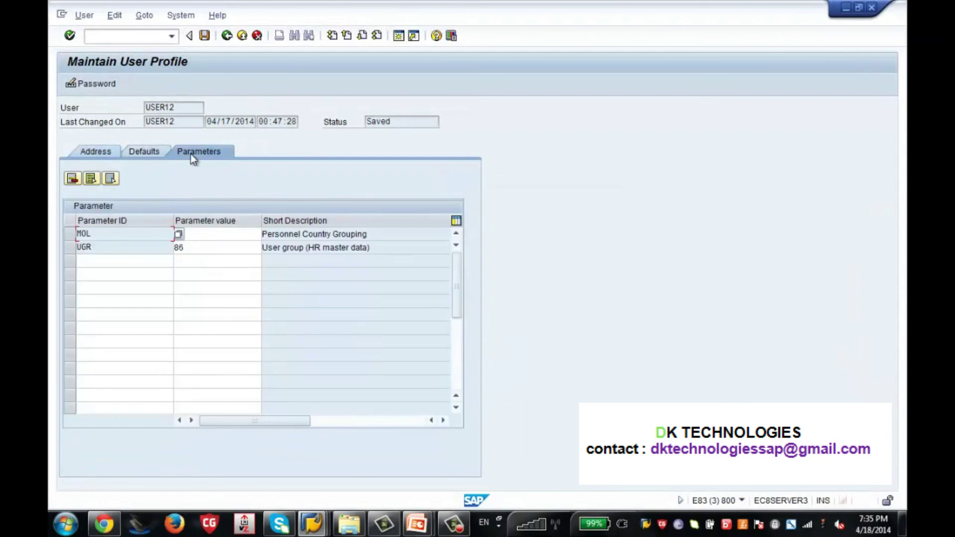
Set the user group parameter UGR to 00 and save the user profile.
{"action": "type", "text": "10"}
{"action": "left_click", "coordinate": [204, 246]}
{"action": "type", "text": "W"}
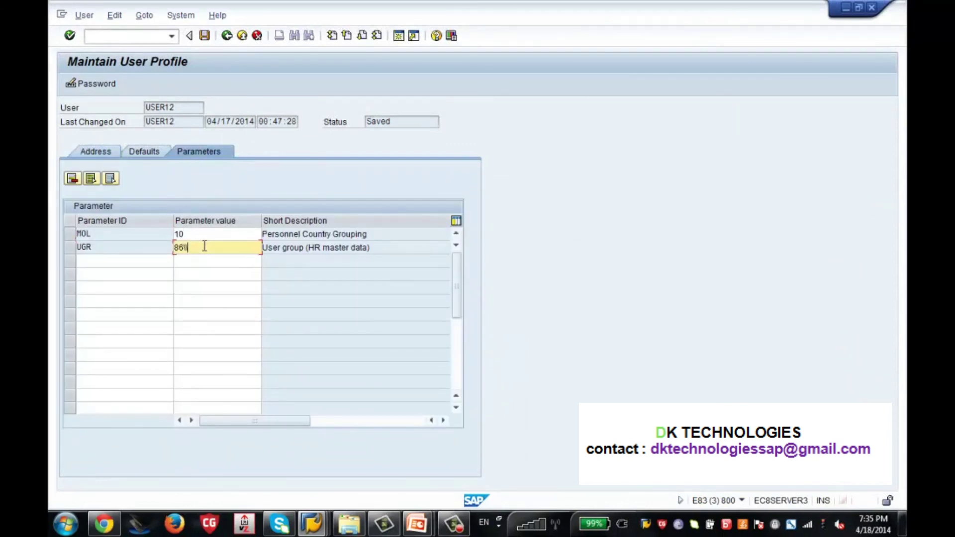
{"action": "key", "text": "BackSpace"}
{"action": "key", "text": "BackSpace"}
{"action": "key", "text": "BackSpace"}
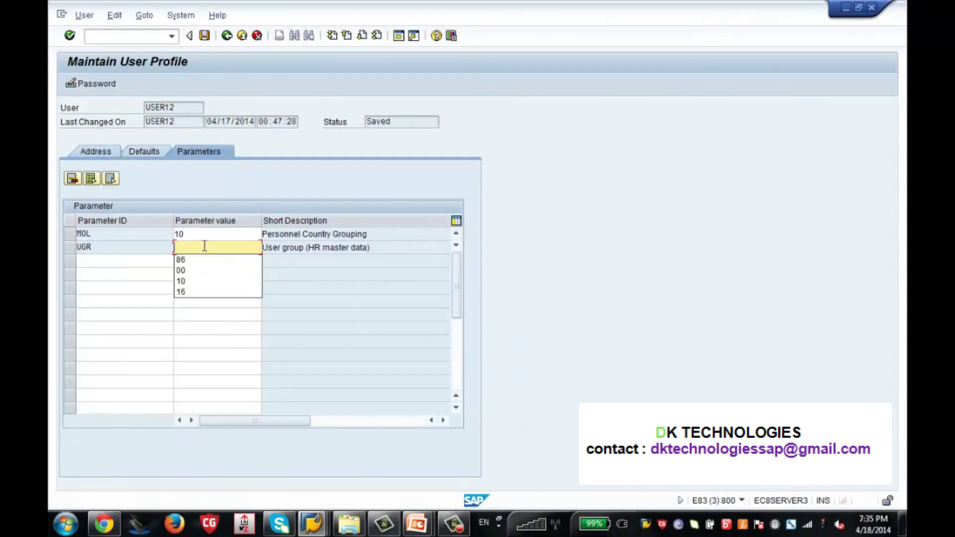
{"action": "type", "text": "00"}
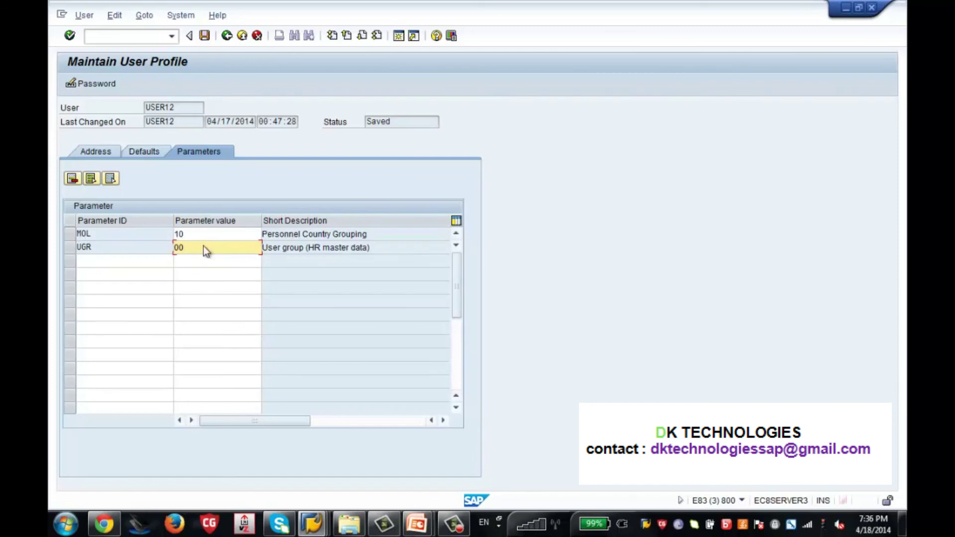
{"action": "key", "text": "Return"}
{"action": "left_click", "coordinate": [205, 36]}
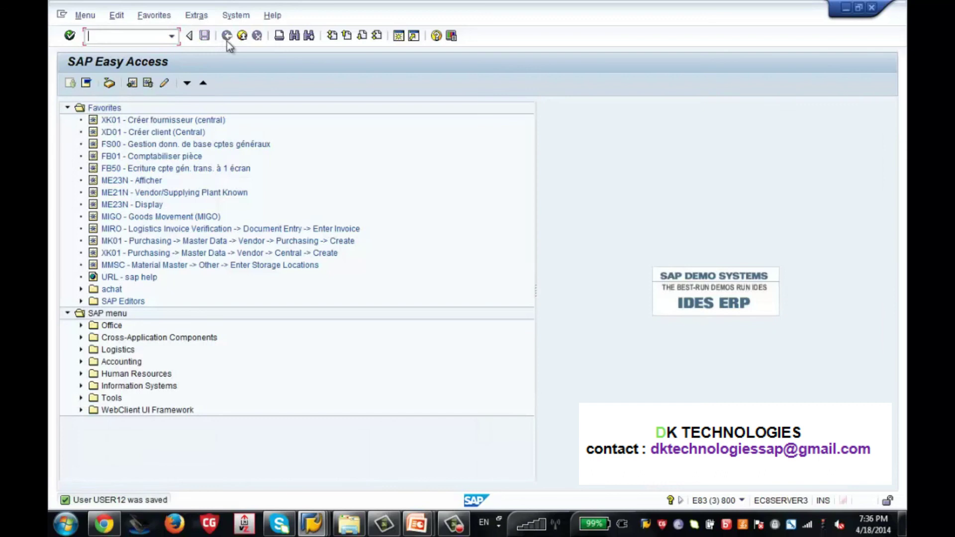
Reopen Maintain HR Master Data and examine the infotype menu tabs for user group 00, including ZSS USA and Working times.
{"action": "type", "text": "mm01"}
{"action": "key", "text": "Return"}
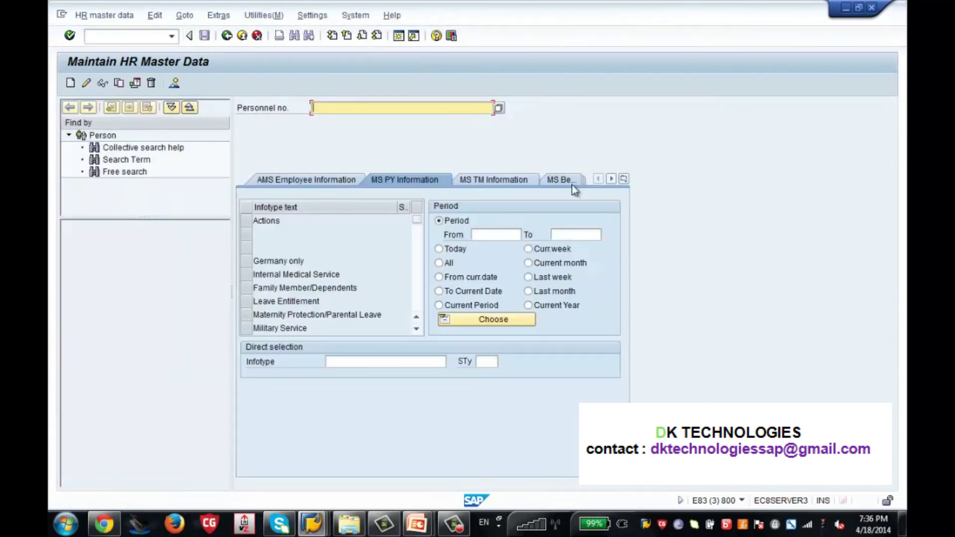
{"action": "left_click", "coordinate": [571, 182]}
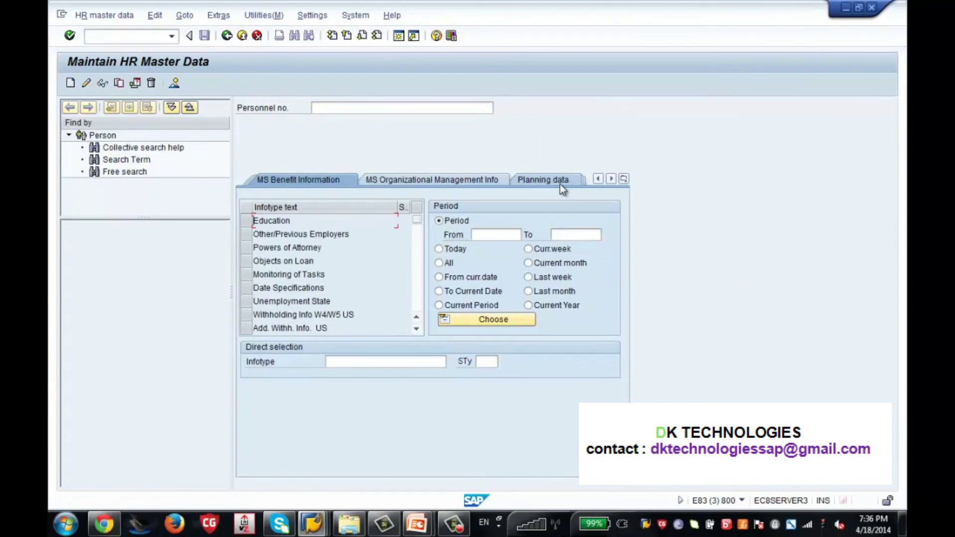
{"action": "left_click", "coordinate": [561, 185]}
{"action": "left_click", "coordinate": [567, 180]}
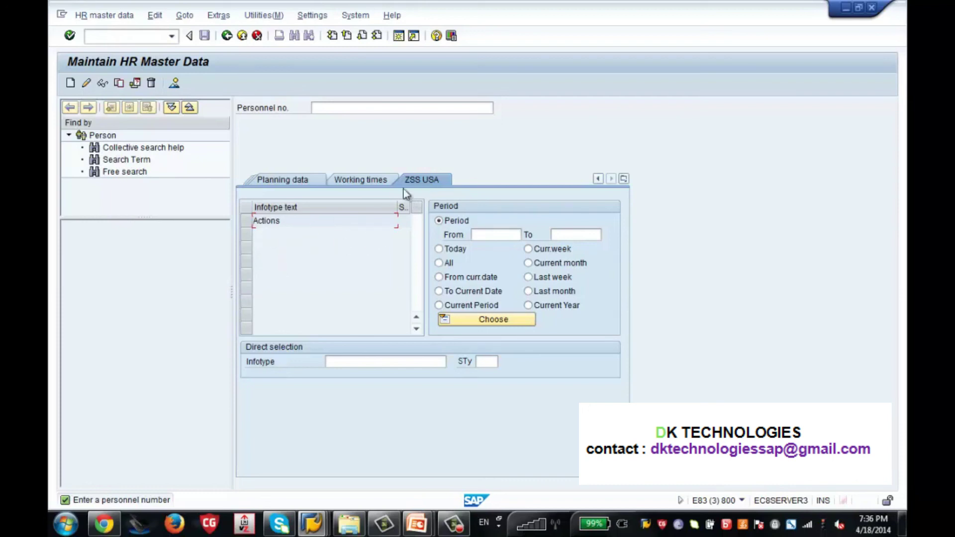
{"action": "left_click", "coordinate": [355, 181]}
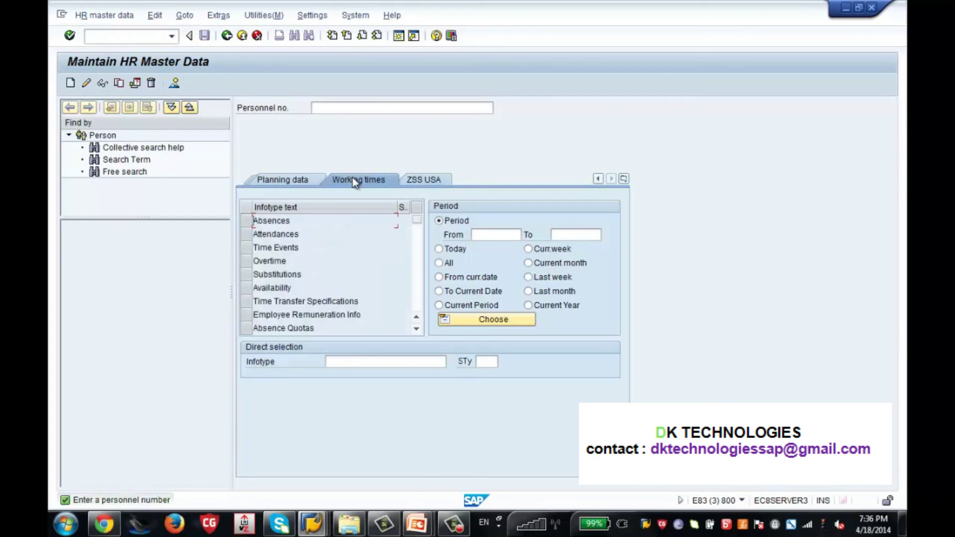
Return to the own user profile and display its parameters.
{"action": "left_click", "coordinate": [363, 15]}
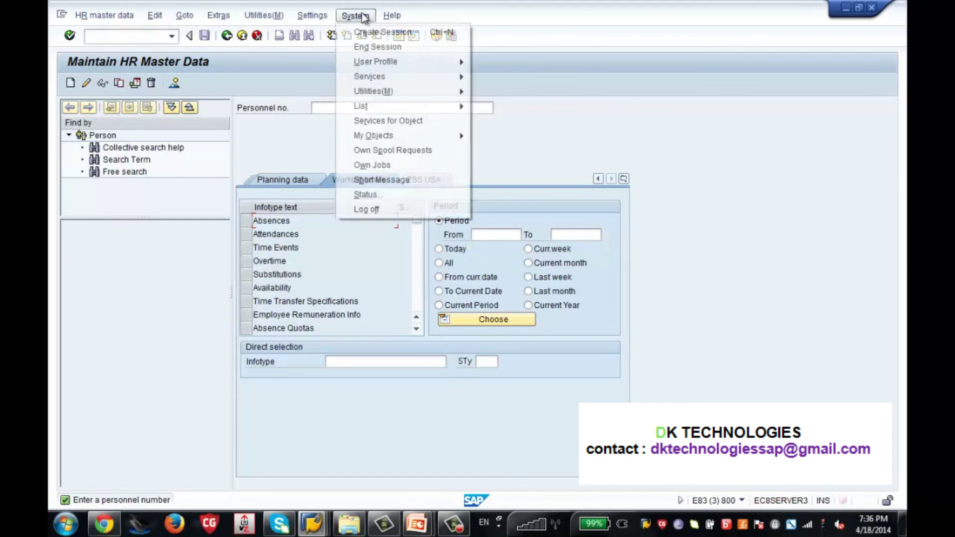
{"action": "mouse_move", "coordinate": [394, 62]}
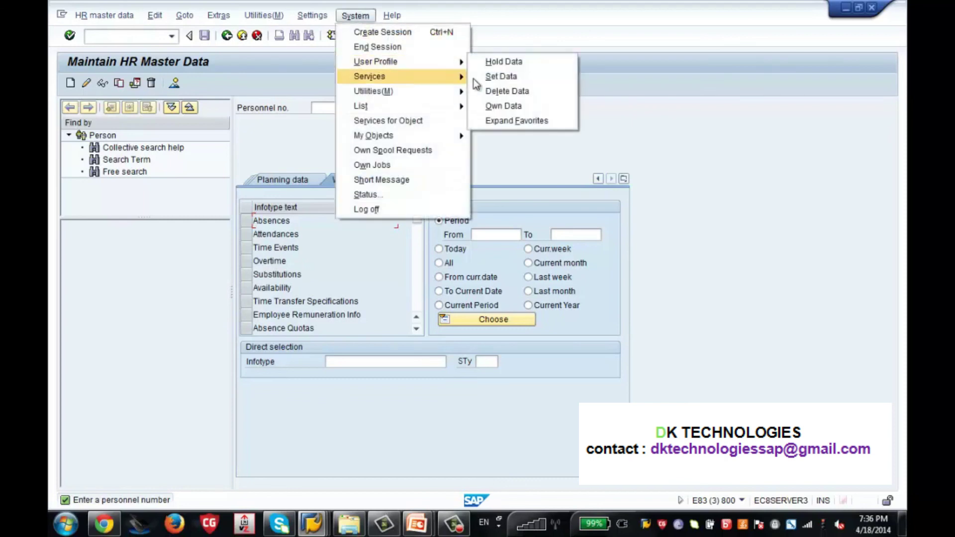
{"action": "left_click", "coordinate": [501, 108]}
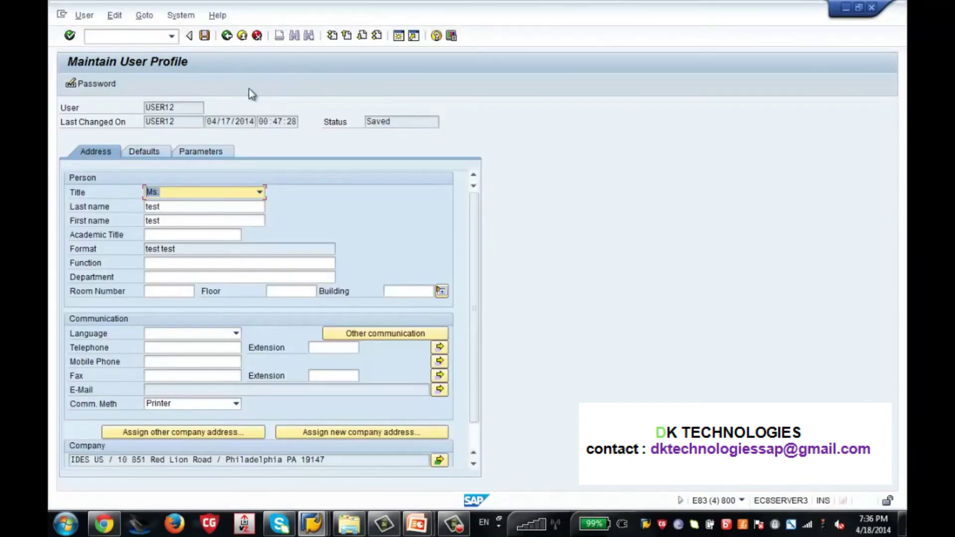
{"action": "left_click", "coordinate": [224, 152]}
Set the user group parameter UGR back to 86 and save the user profile.
{"action": "left_click", "coordinate": [215, 247]}
{"action": "type", "text": "00"}
{"action": "key", "text": "BackSpace"}
{"action": "key", "text": "BackSpace"}
{"action": "key", "text": "BackSpace"}
{"action": "key", "text": "BackSpace"}
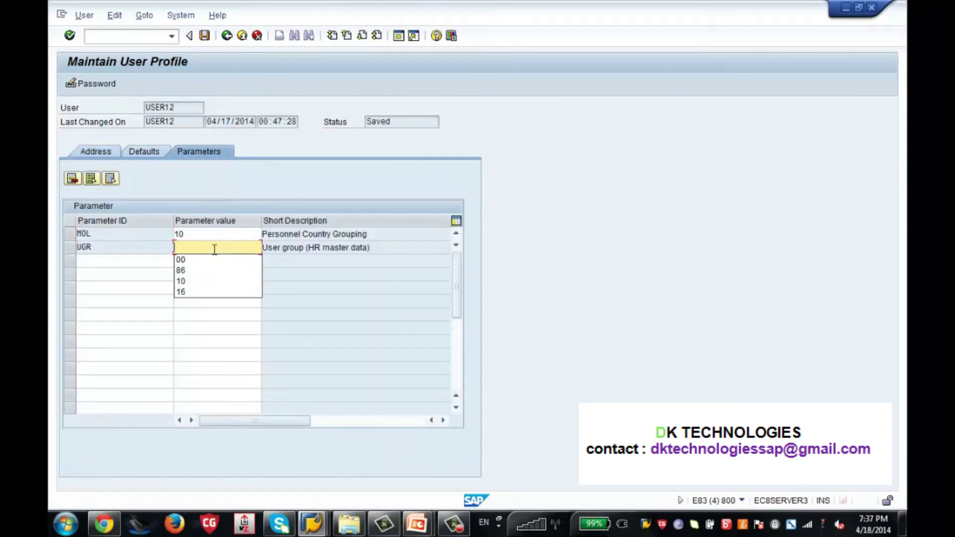
{"action": "type", "text": "86"}
{"action": "key", "text": "Return"}
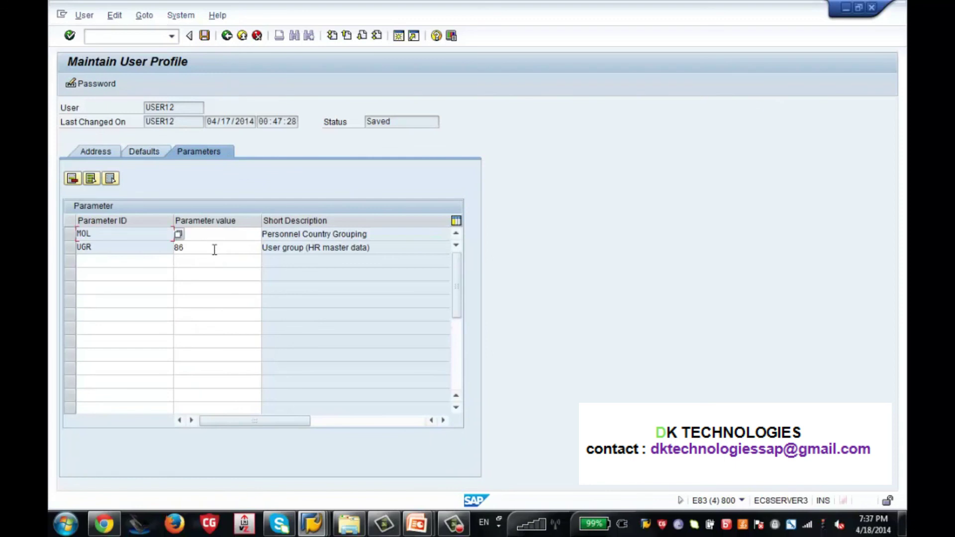
{"action": "left_click", "coordinate": [206, 41]}
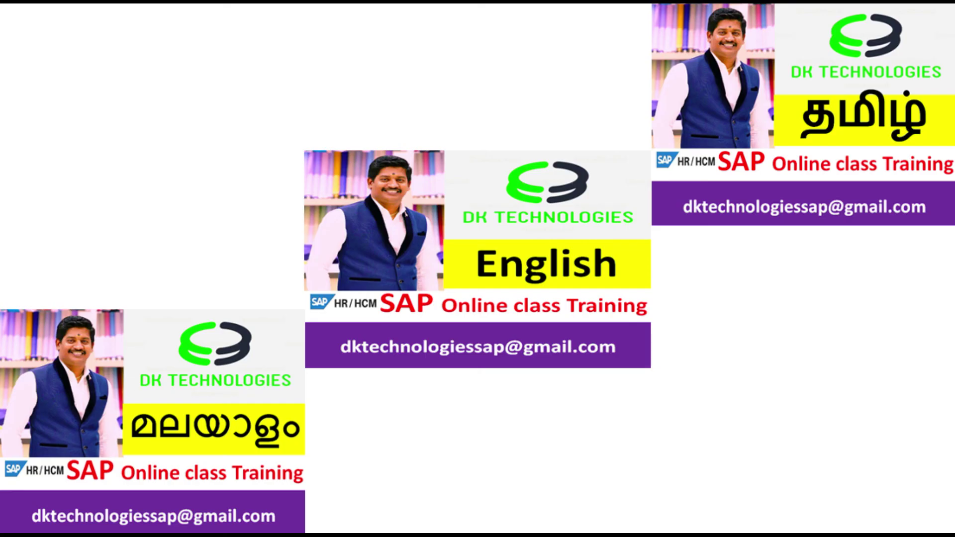